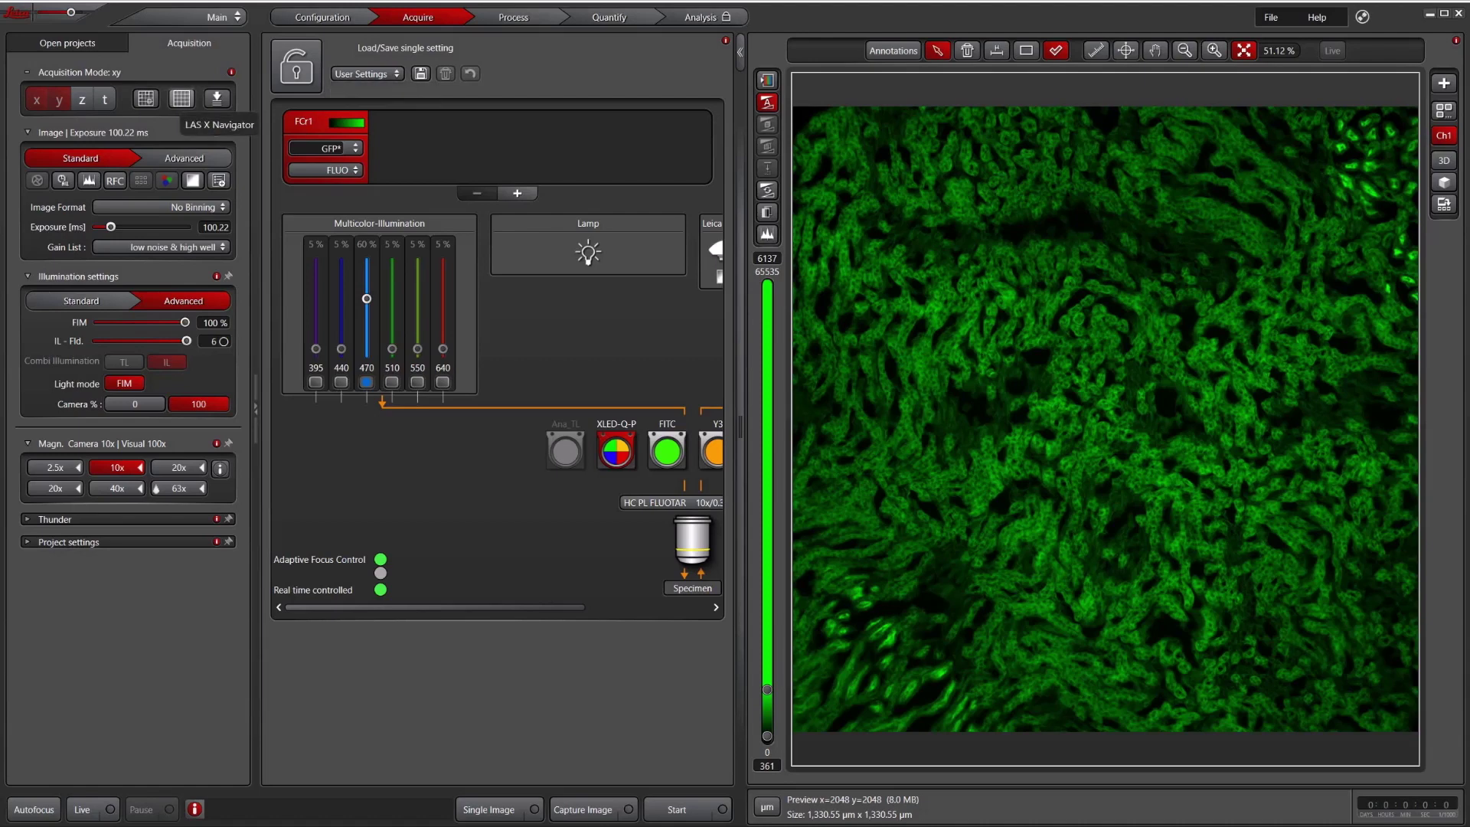
Launch LAS X Navigator from the Acquisition Mode toolbar to show the live GFP tissue preview.
click(182, 98)
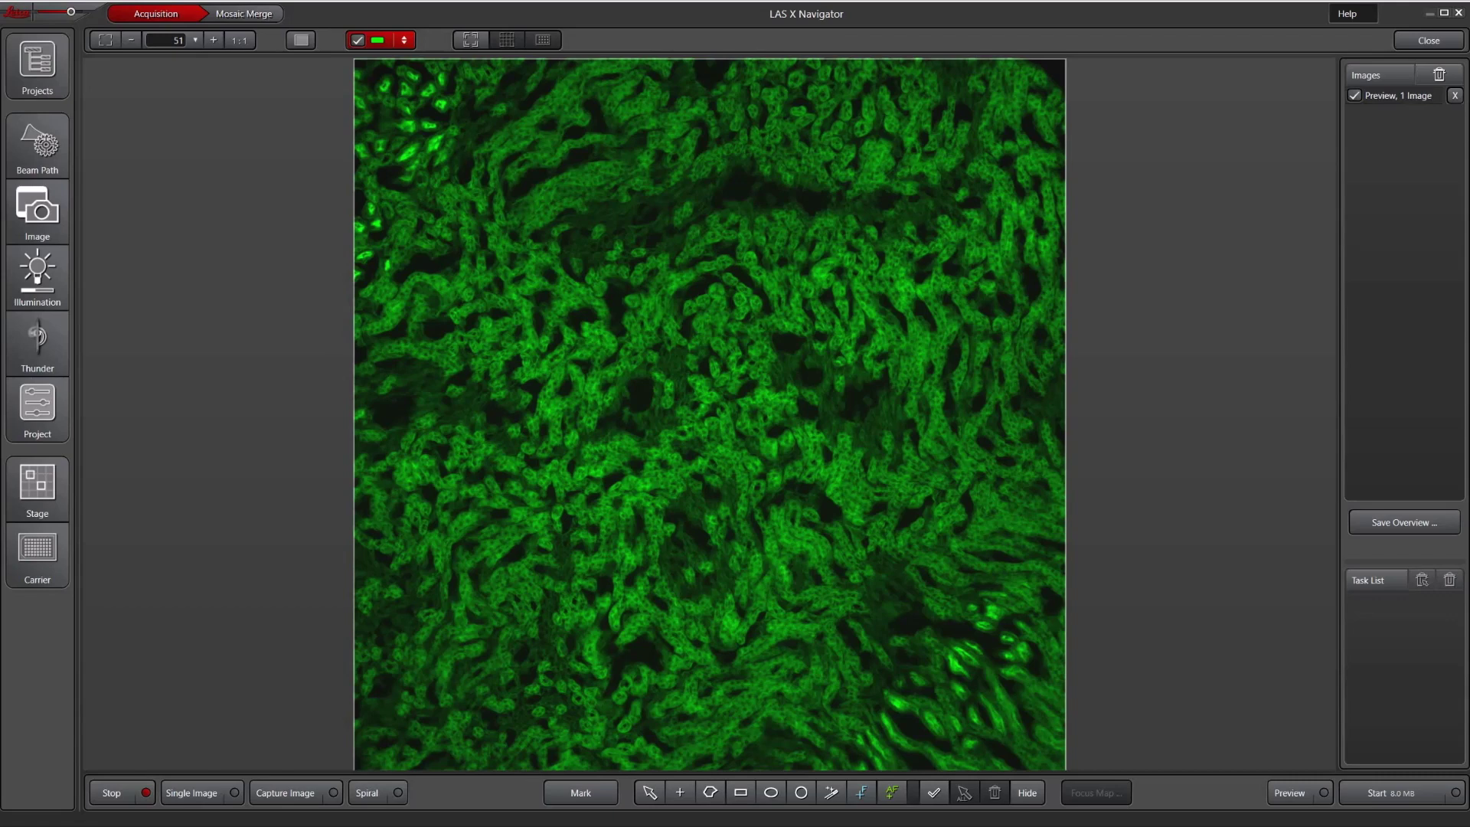
Move the stage to the tissue edge, capture a second preview tile there, and check Beam Path settings.
scroll(173, 683, down, 10)
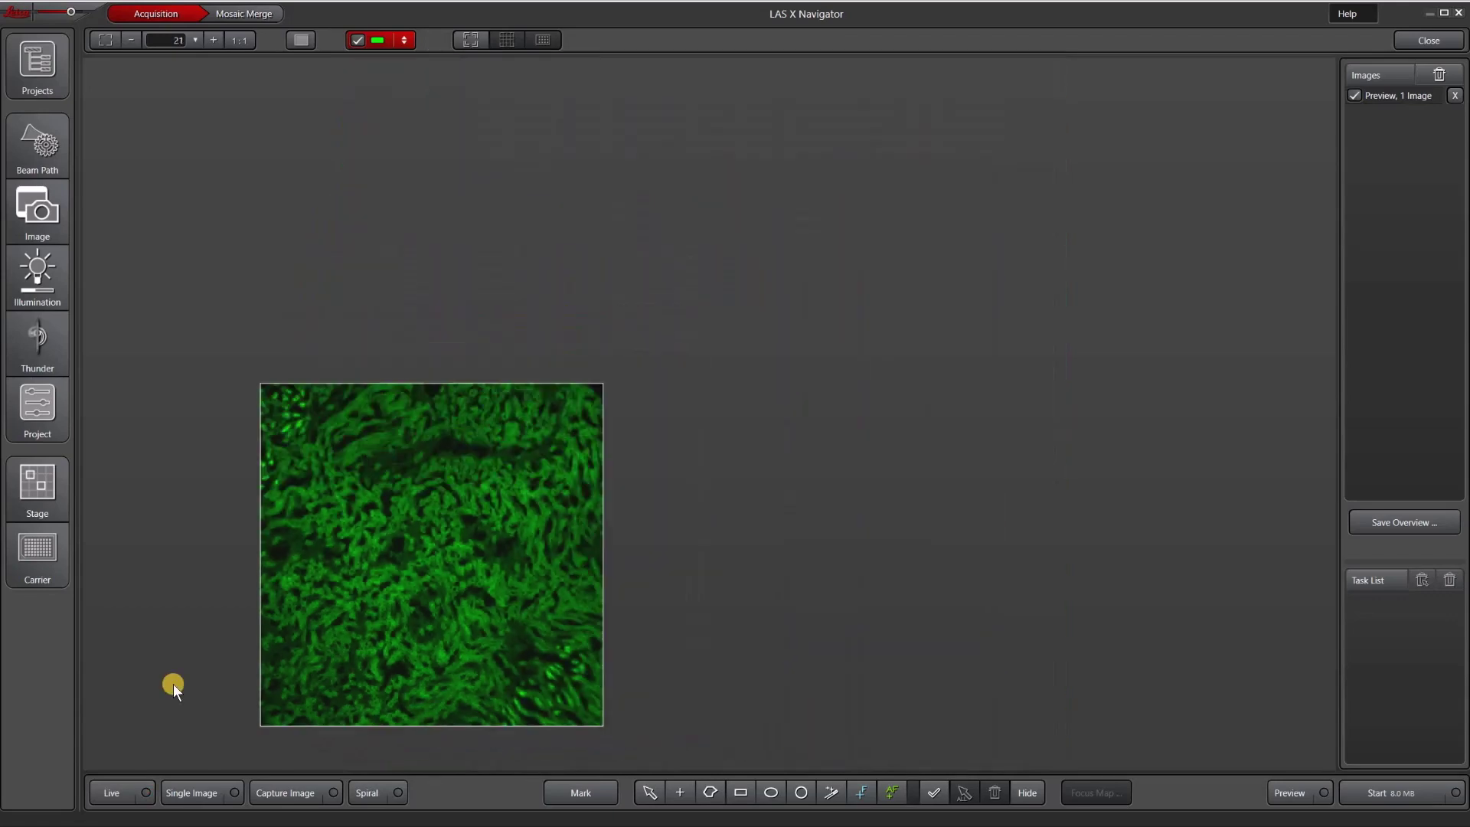
double_click(385, 599)
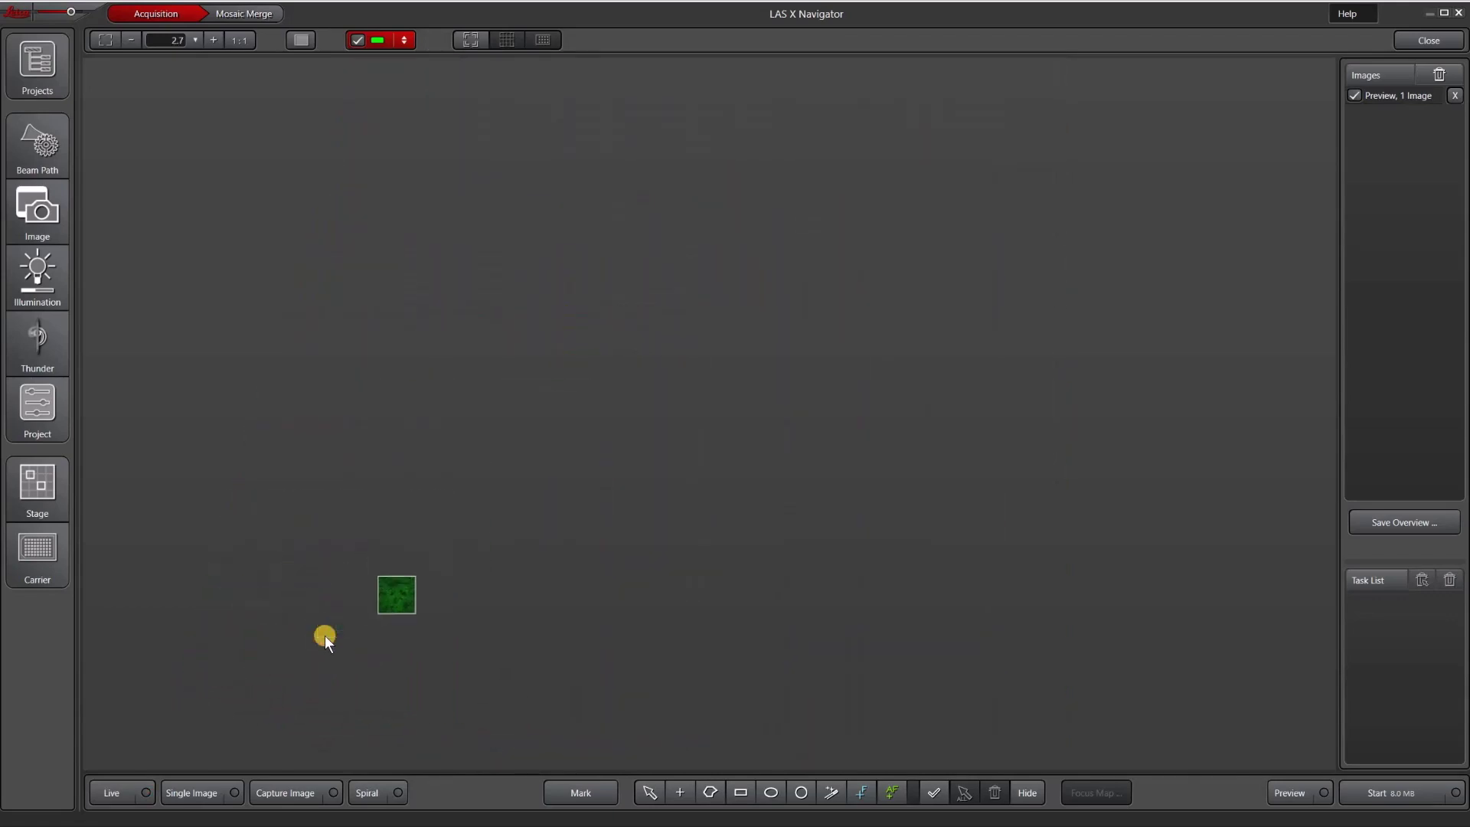
scroll(324, 635, down, 3)
scroll(284, 644, down, 1)
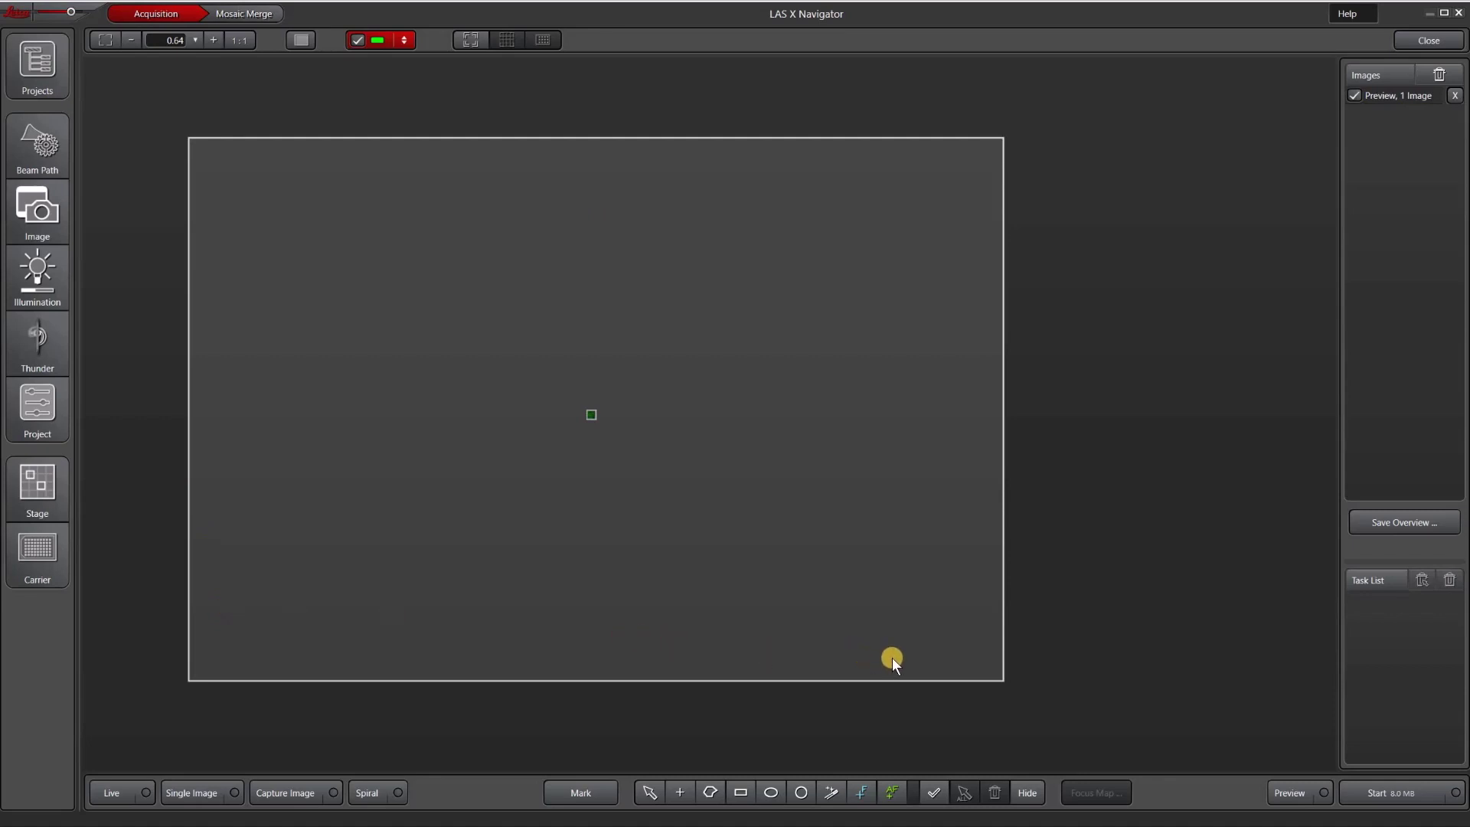
scroll(561, 404, up, 5)
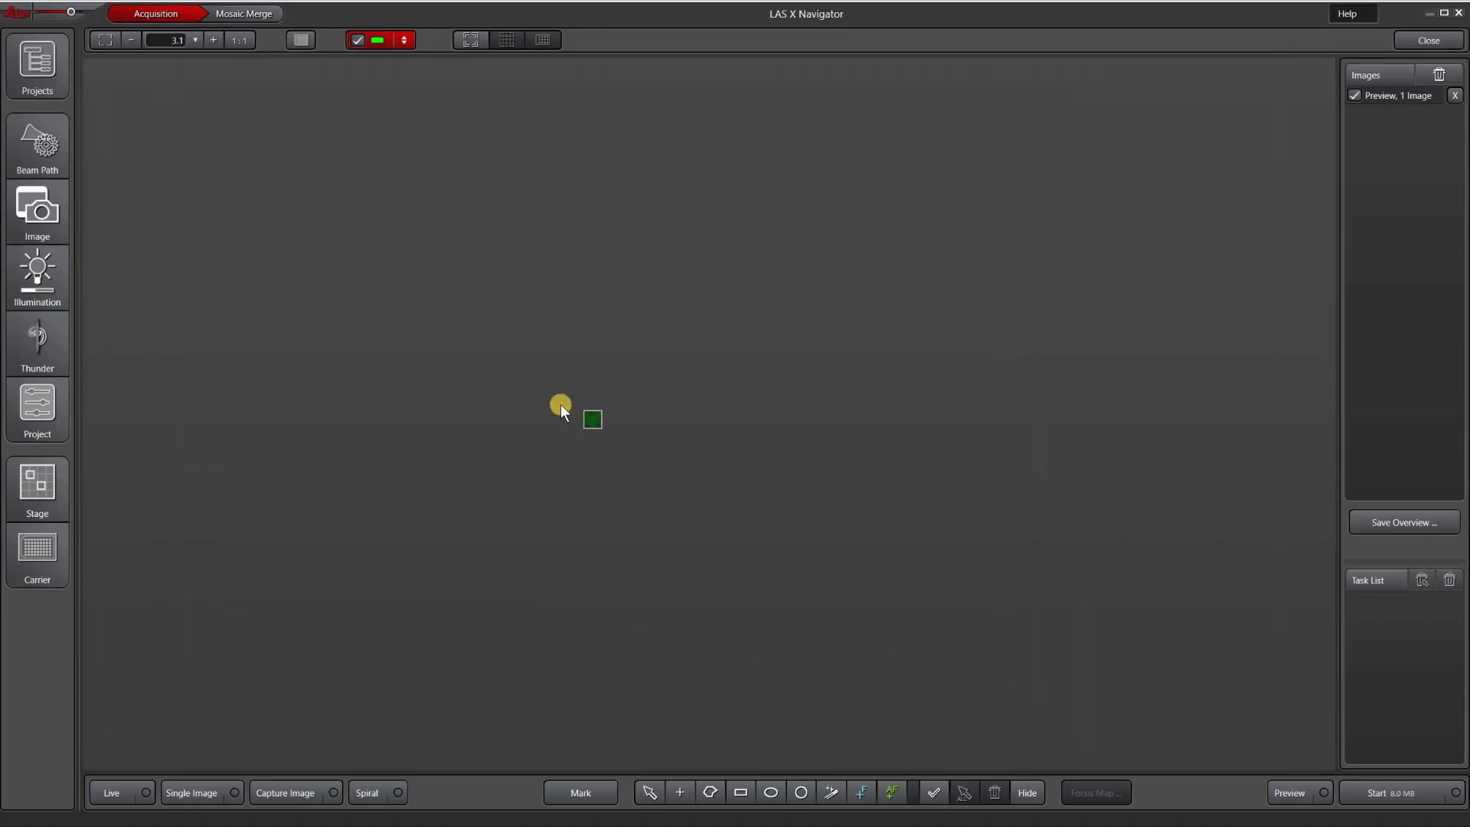
double_click(548, 407)
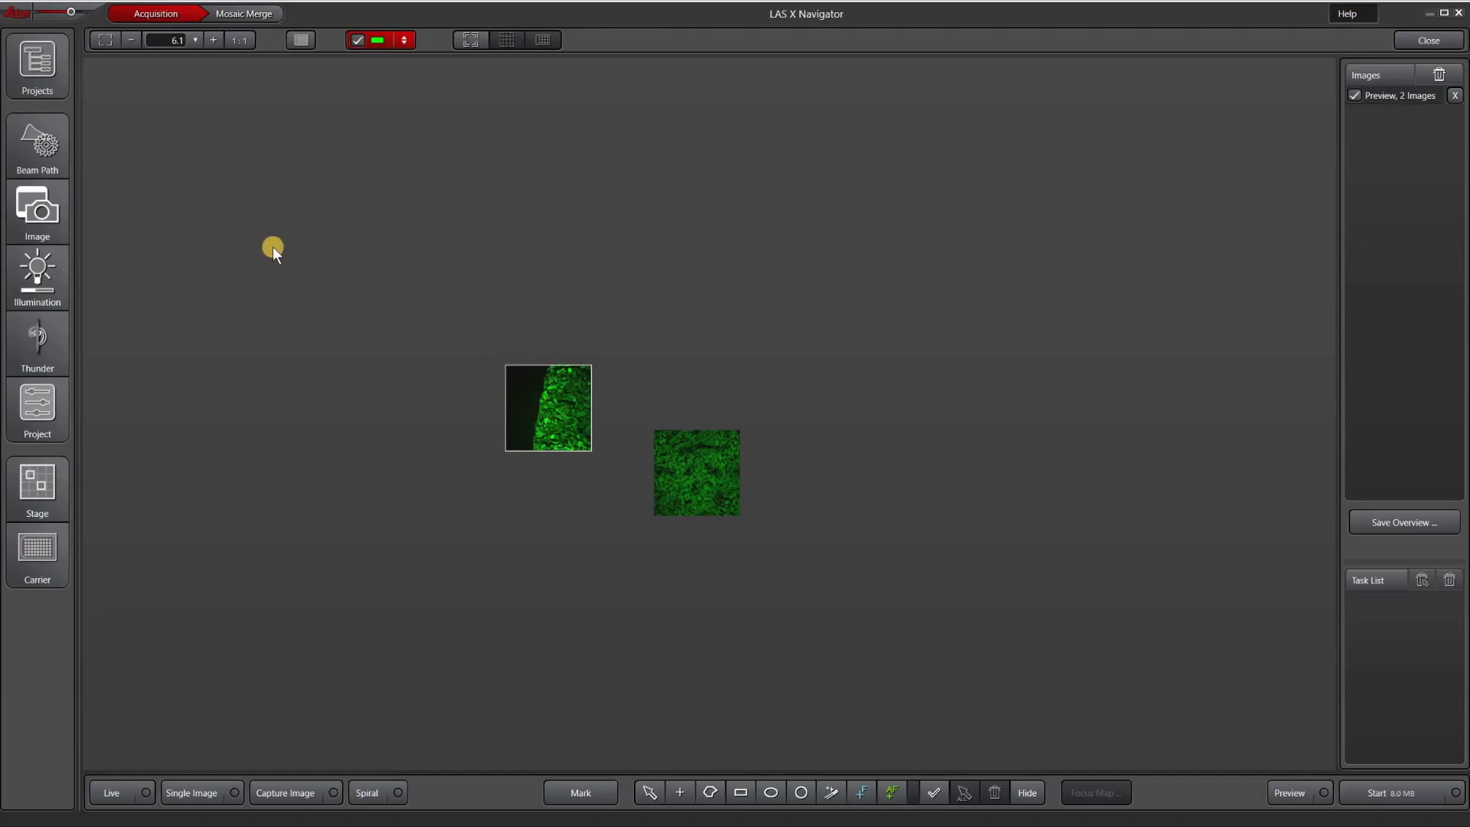
click(36, 157)
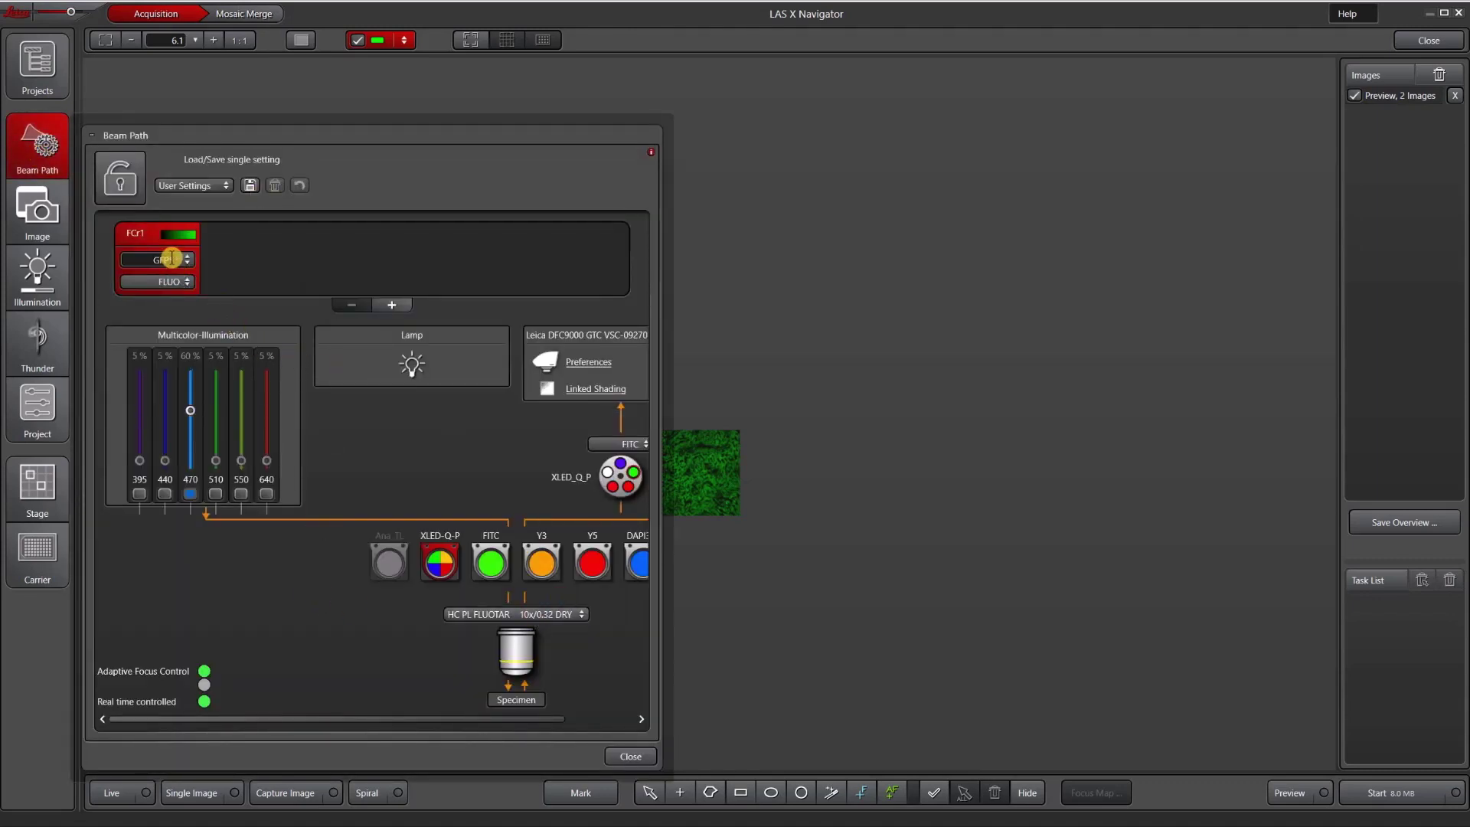
Drag the channel histogram maximum from 6137 to 8664, review Beam Path, then close the panels.
click(361, 81)
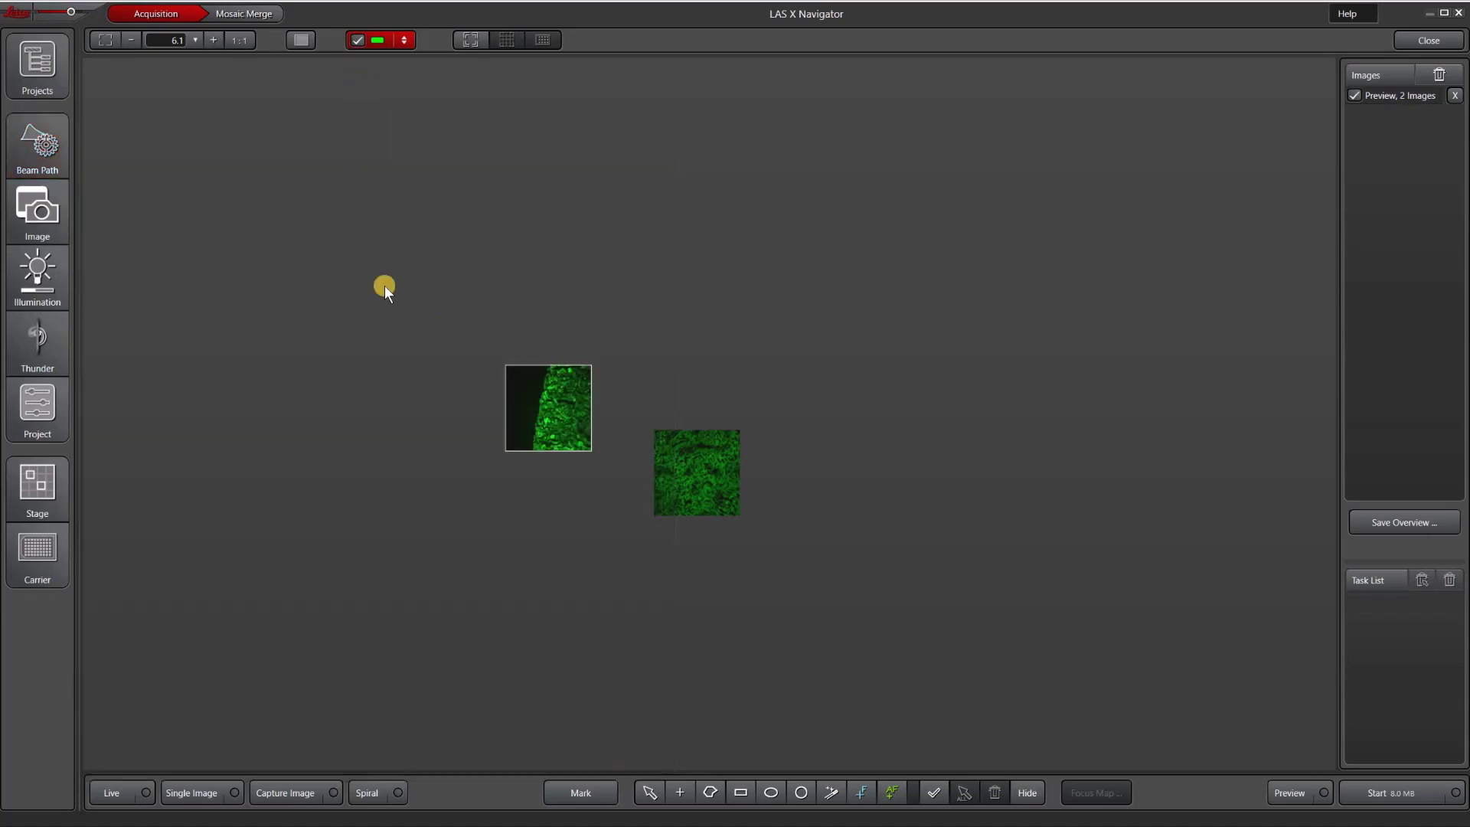
click(401, 39)
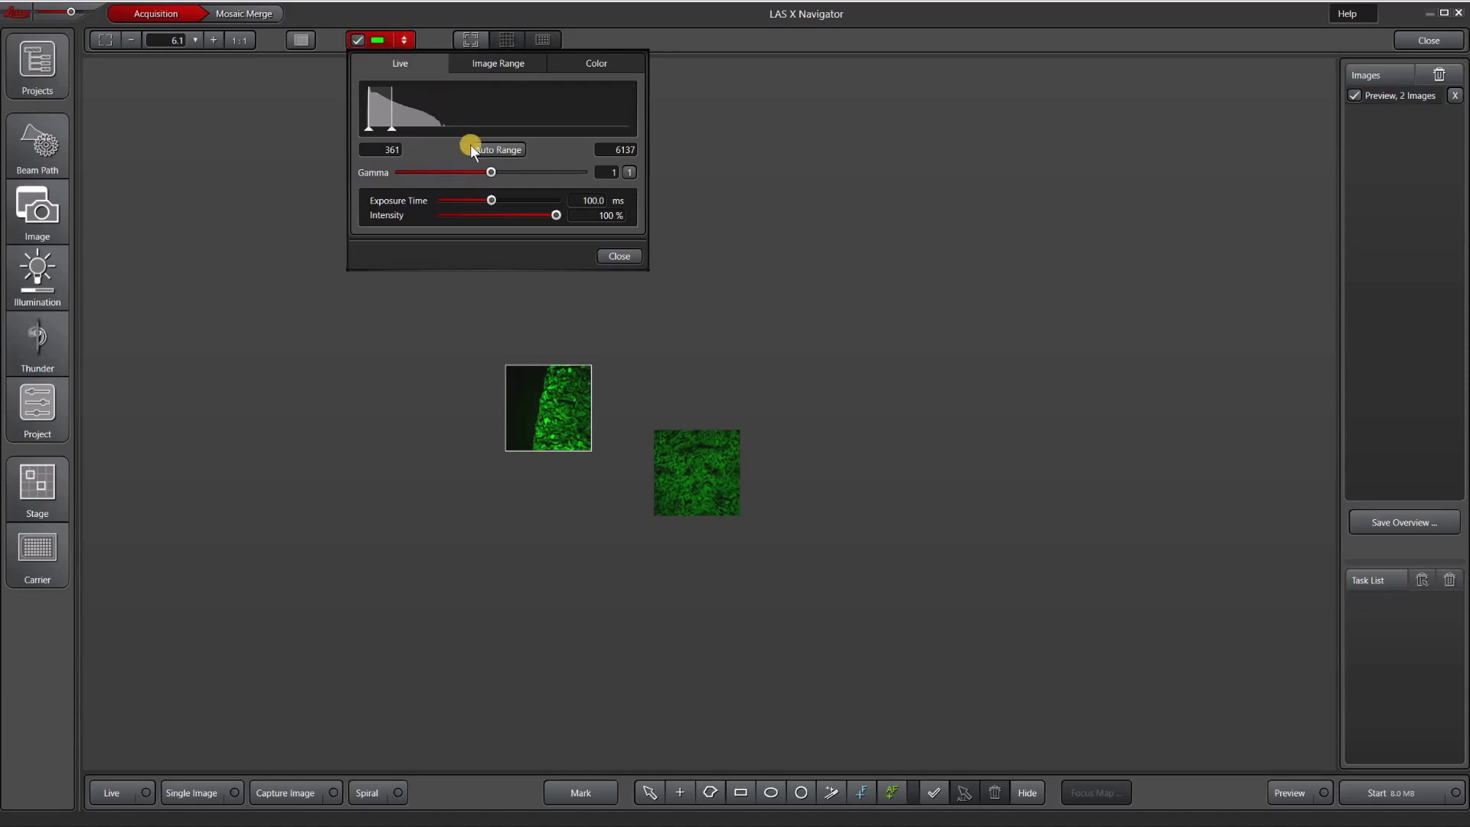
drag(391, 128, 401, 130)
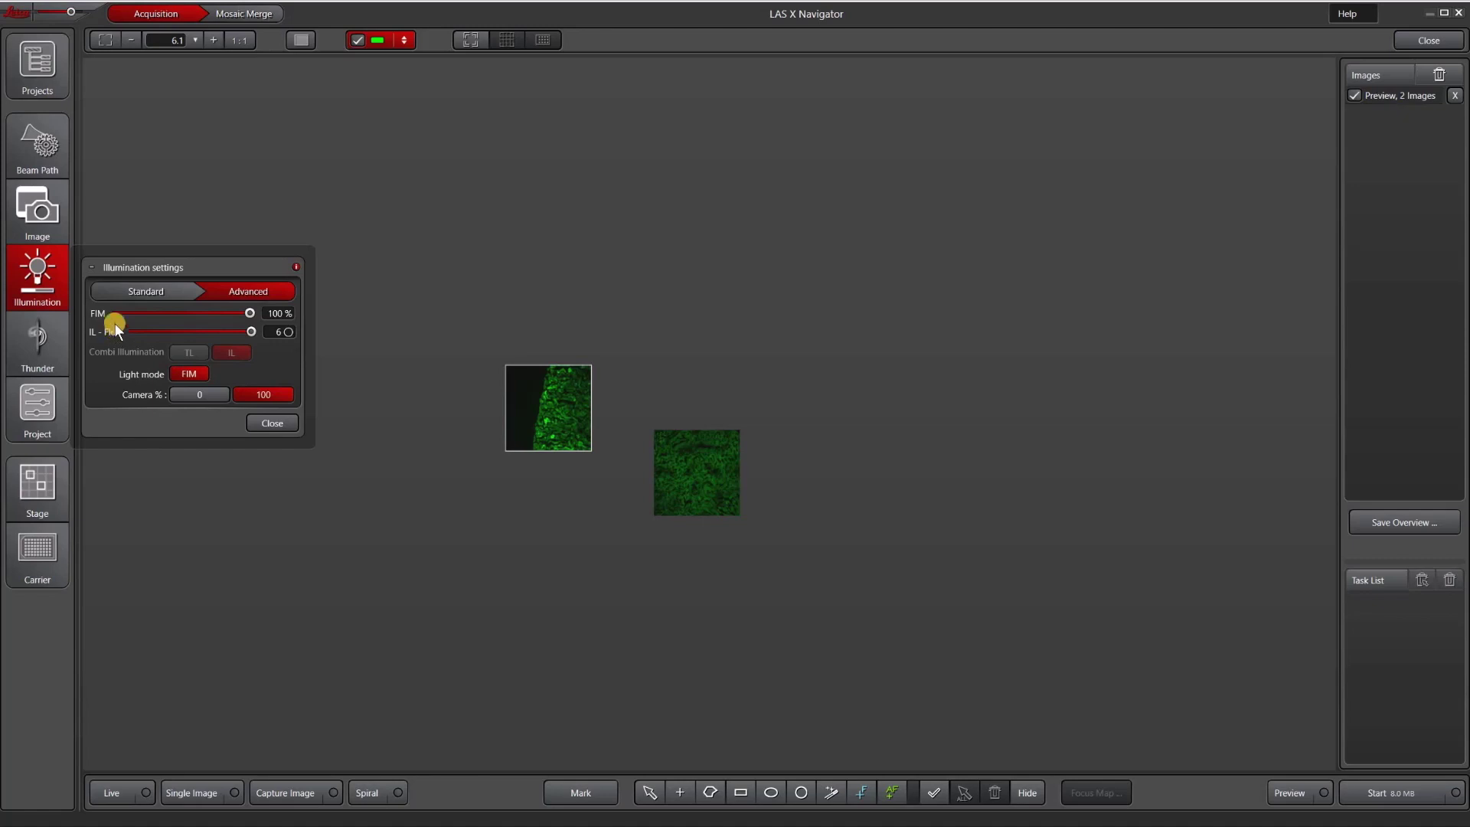
click(42, 150)
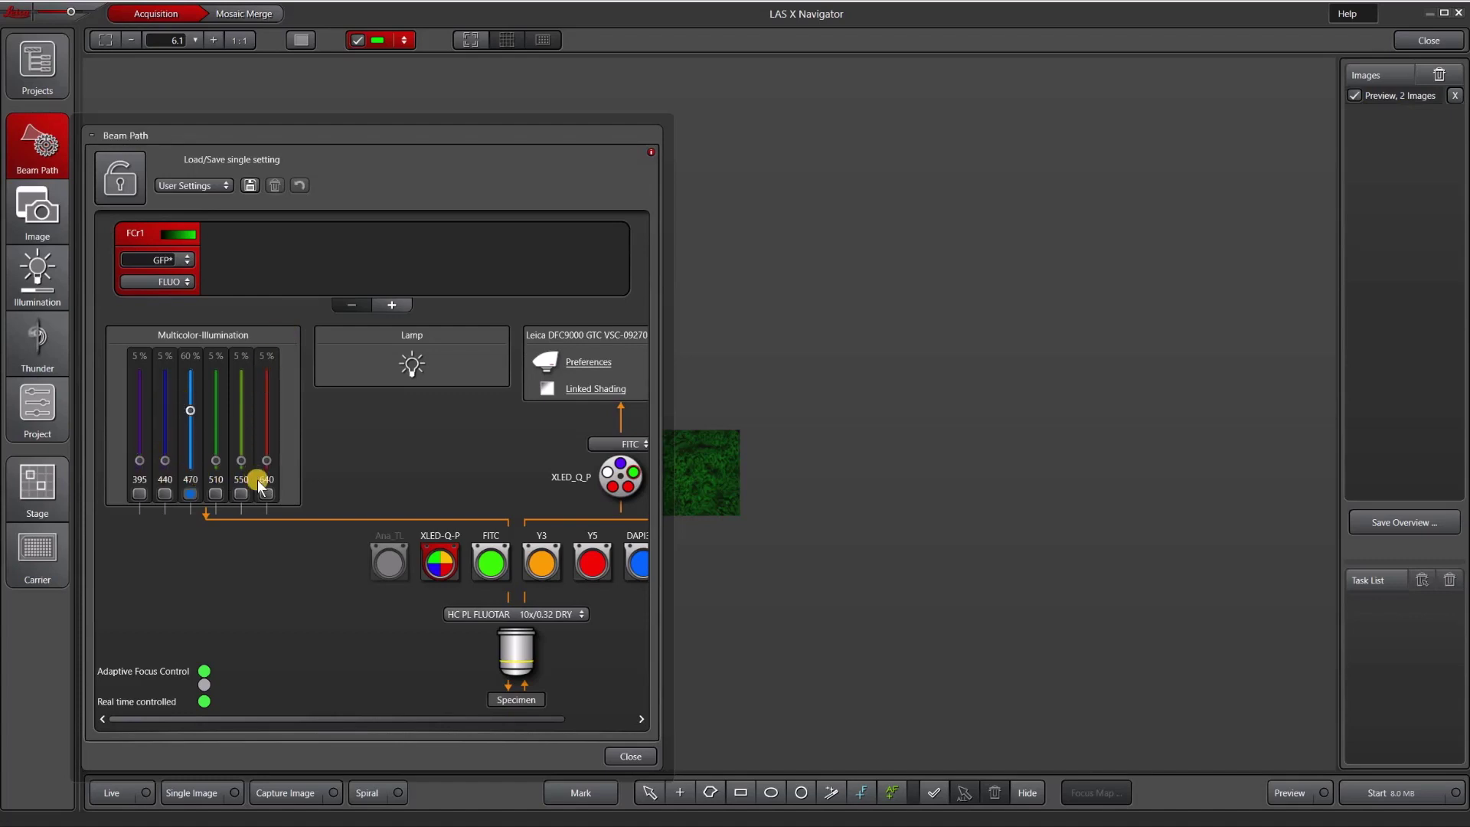
click(630, 756)
click(396, 38)
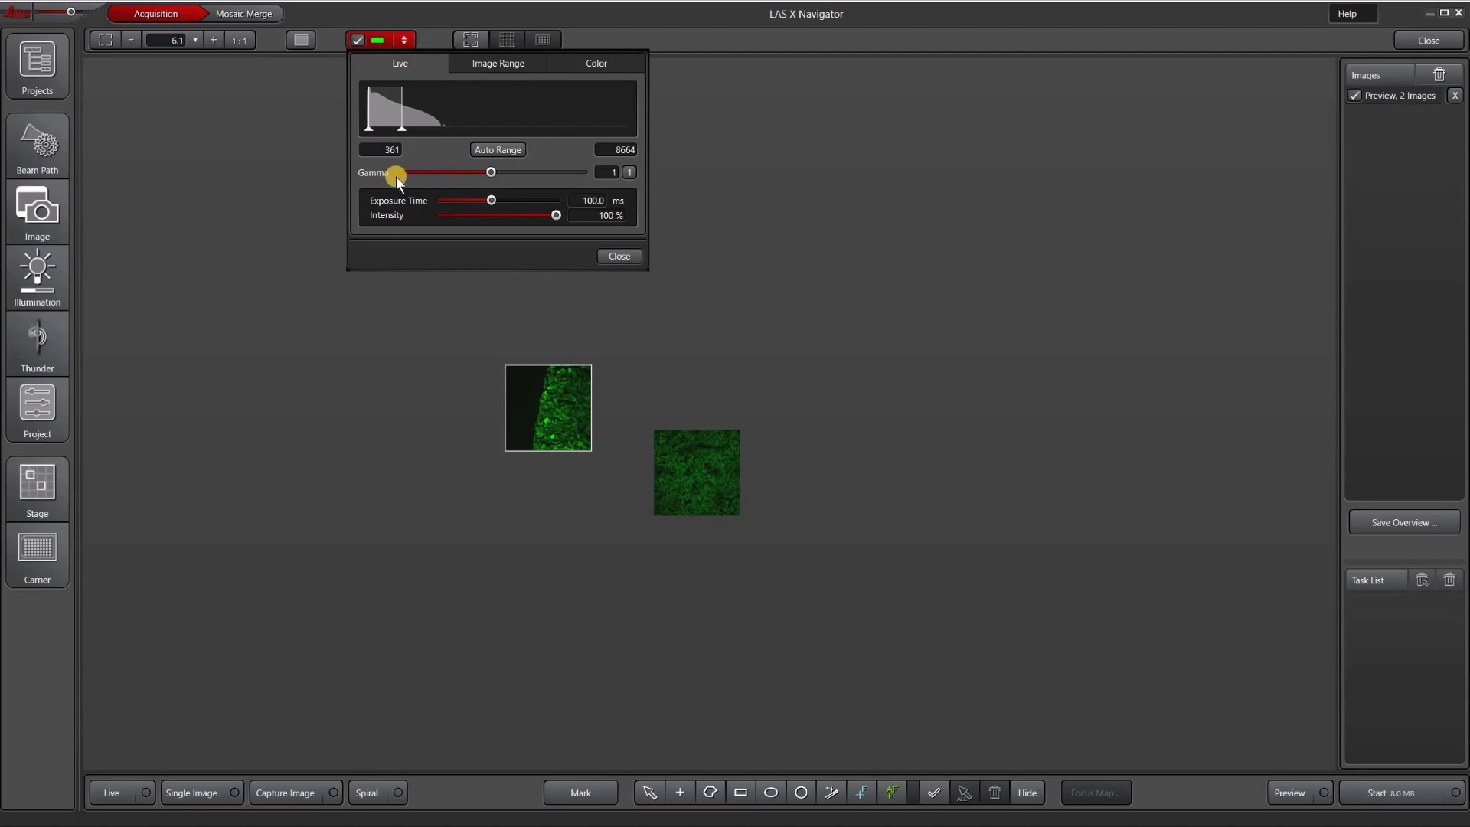
click(629, 256)
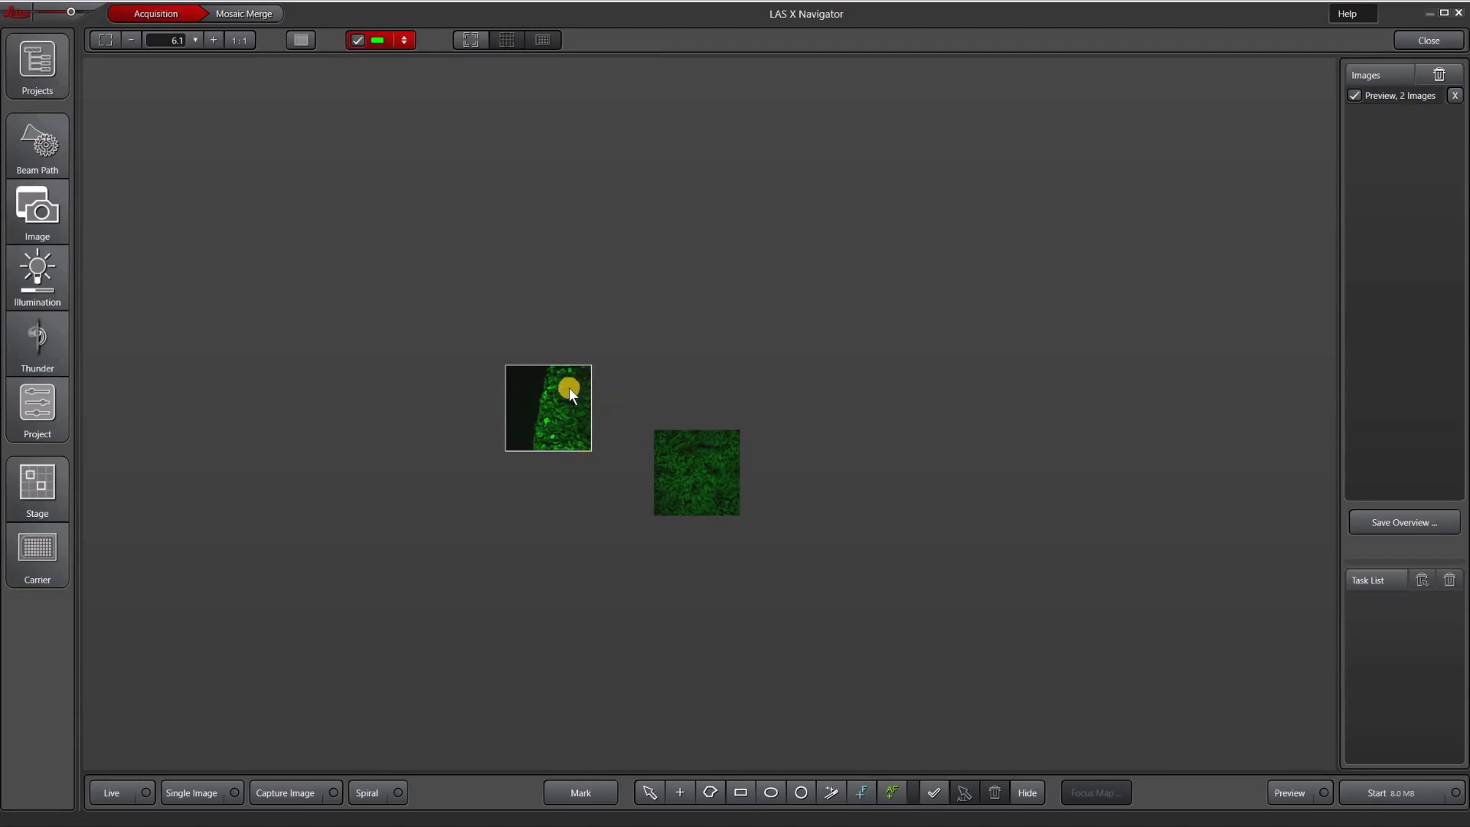
Capture a third image, then spiral-scan the kidney section until the preview covers 64 tiles.
double_click(765, 457)
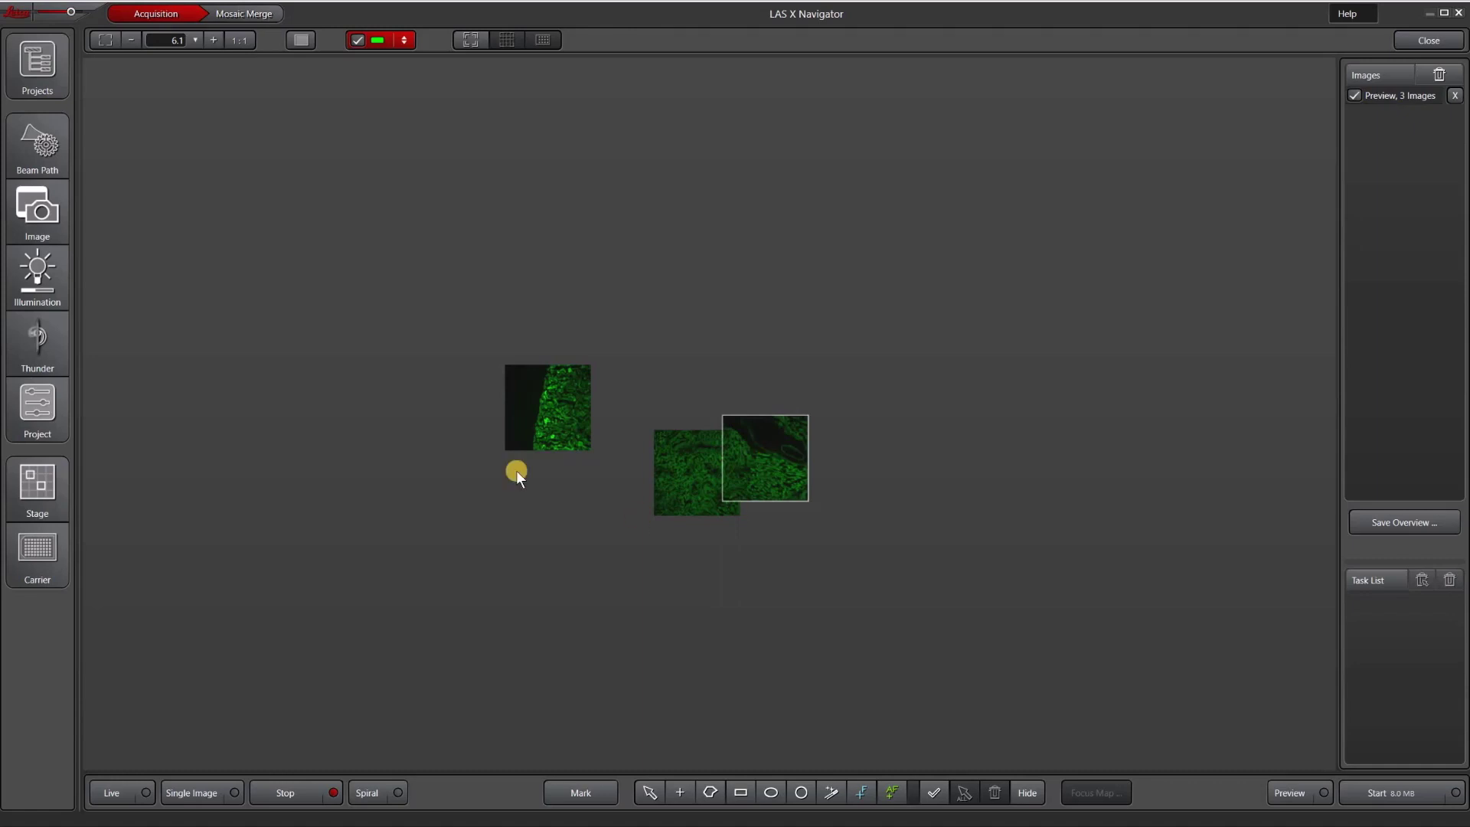
click(378, 794)
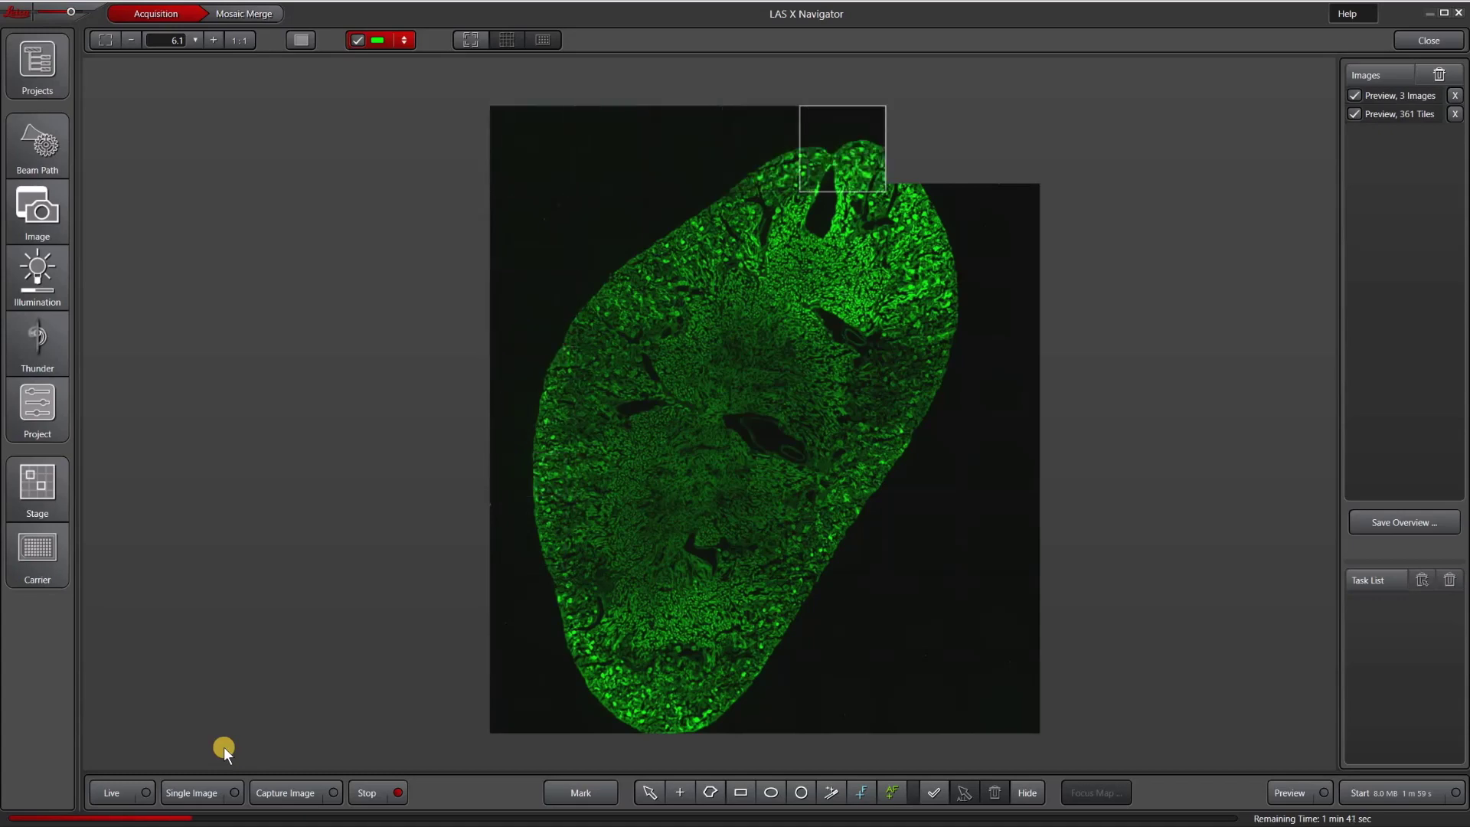
click(369, 793)
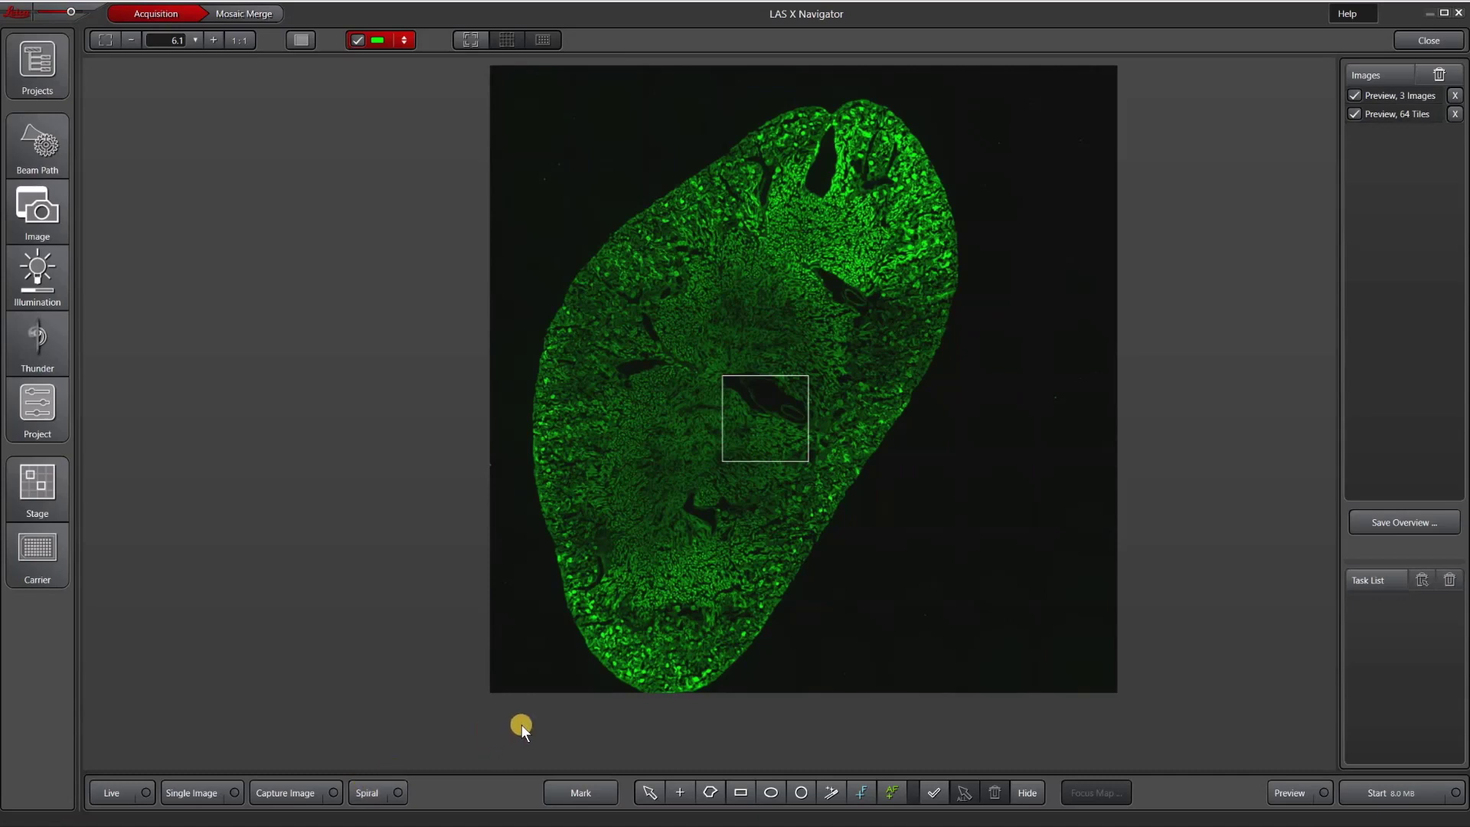
Draw a 4-tile rectangular scan region over the upper-right edge of the kidney section.
click(870, 792)
click(740, 794)
drag(839, 214, 968, 286)
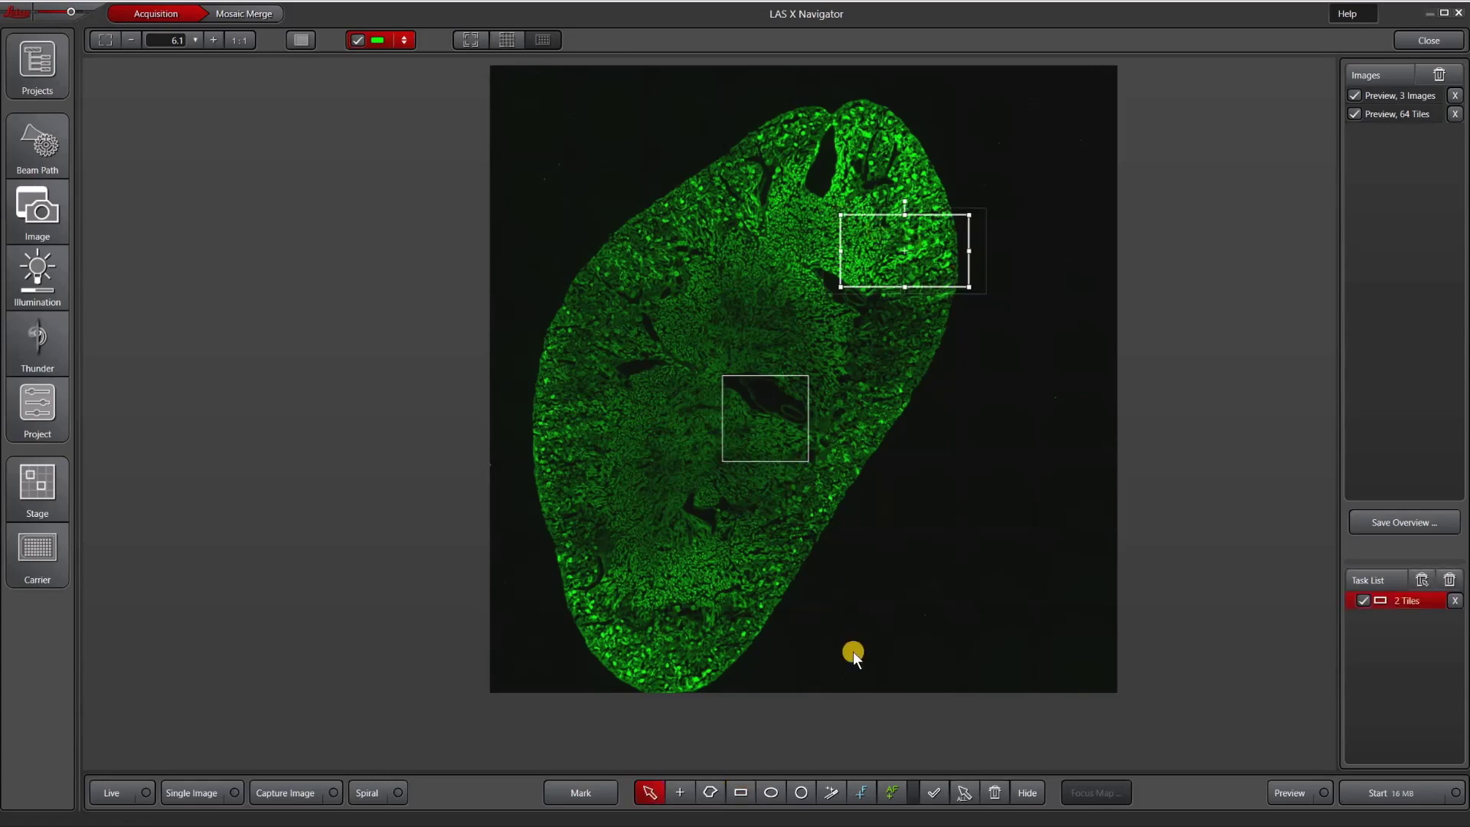
Outline the whole kidney section as a 40-tile region with the magic wand tool.
click(833, 793)
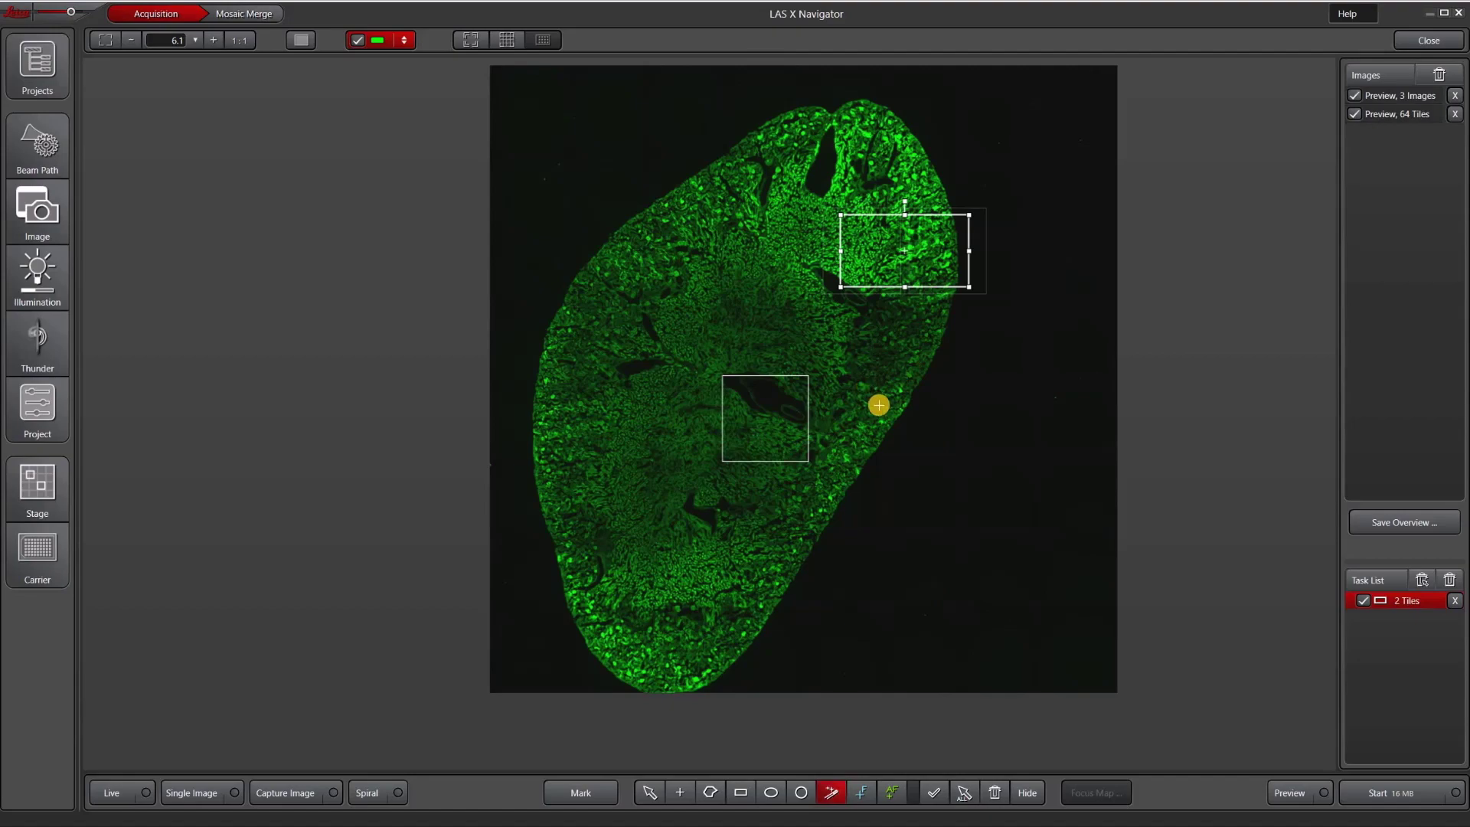
scroll(878, 410, up, 2)
scroll(878, 409, up, 5)
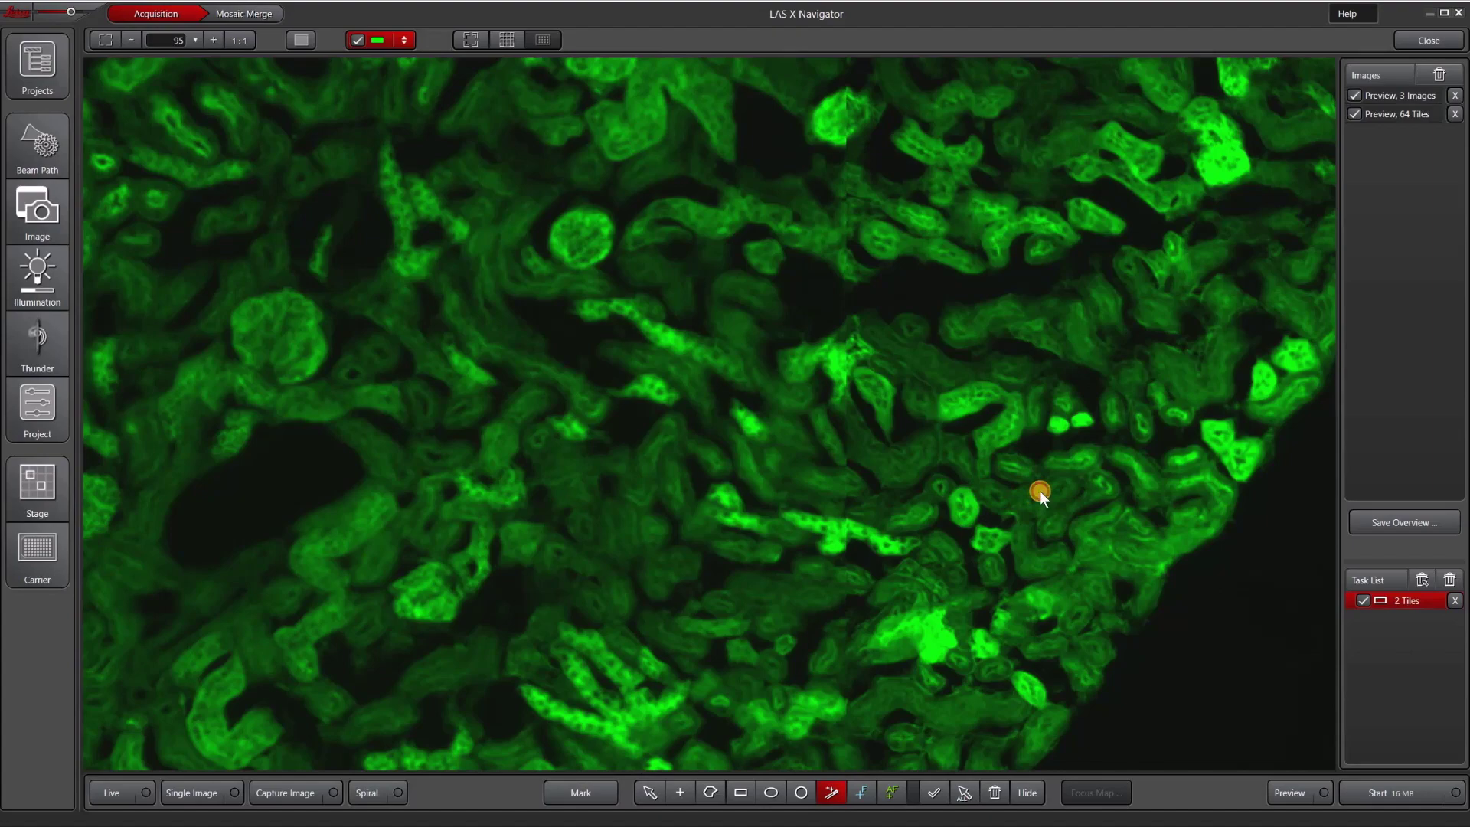
click(1040, 490)
scroll(1040, 490, down, 5)
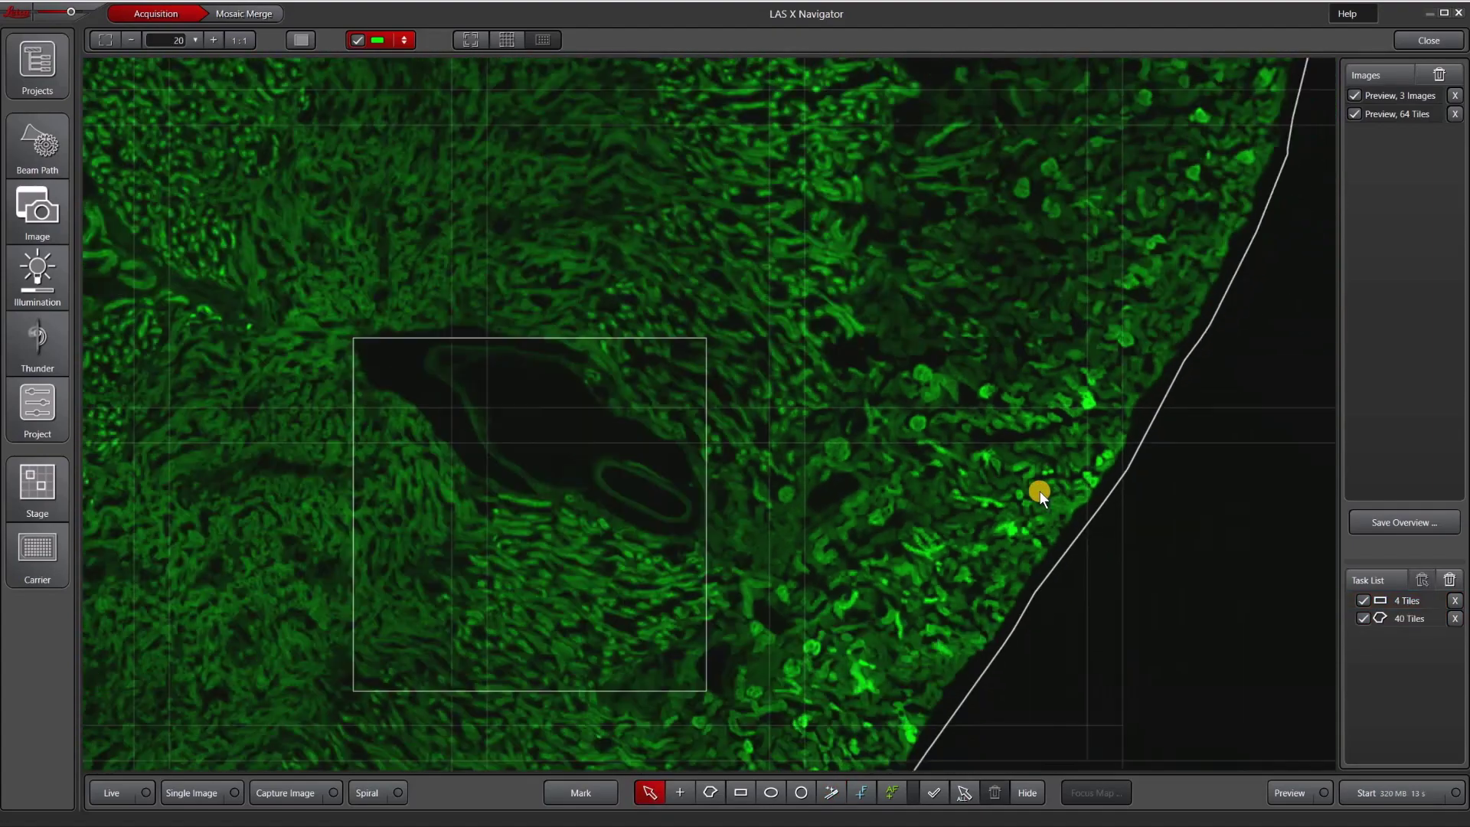
scroll(1040, 491, down, 4)
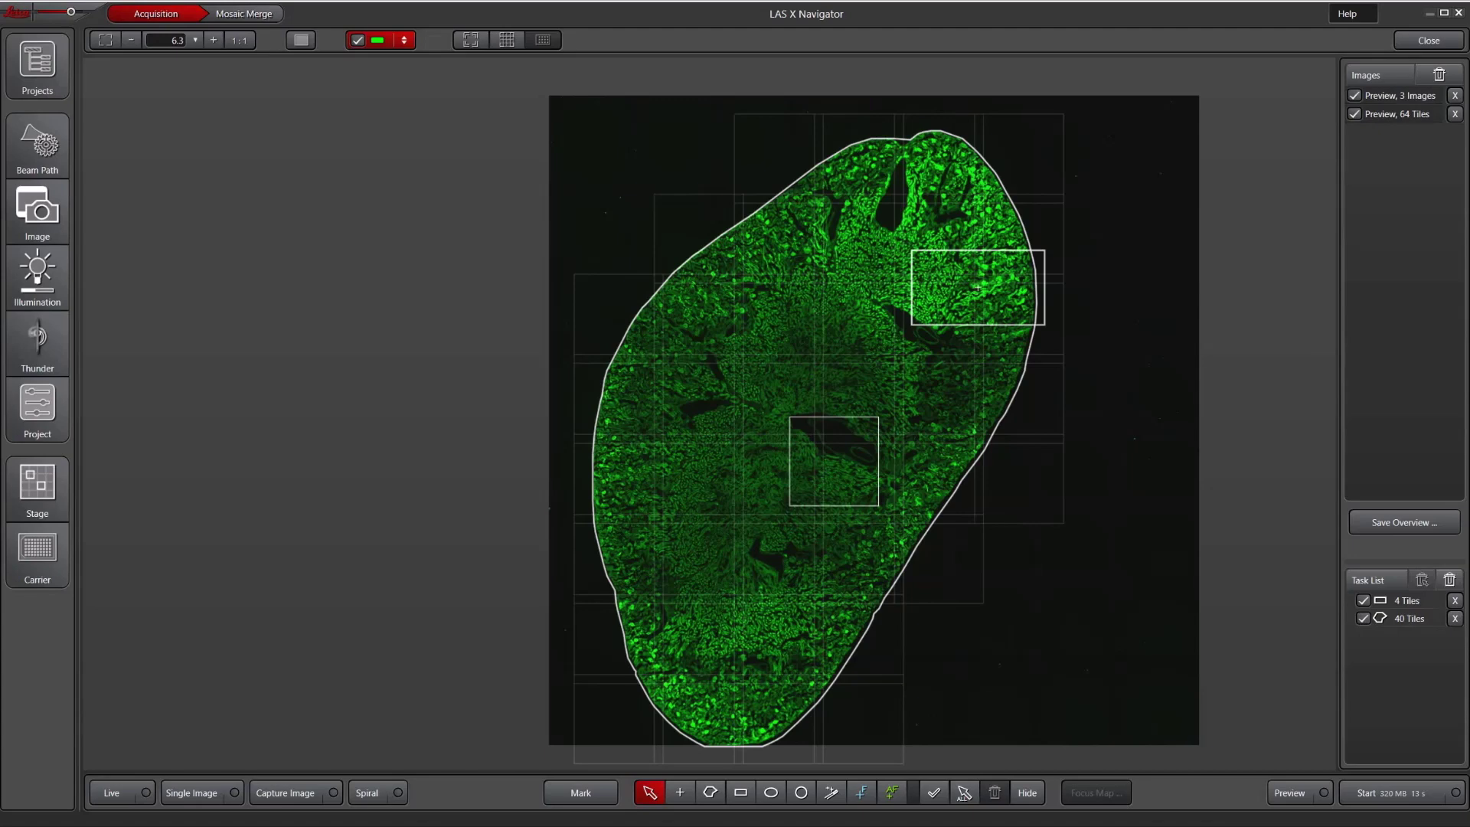
click(1407, 597)
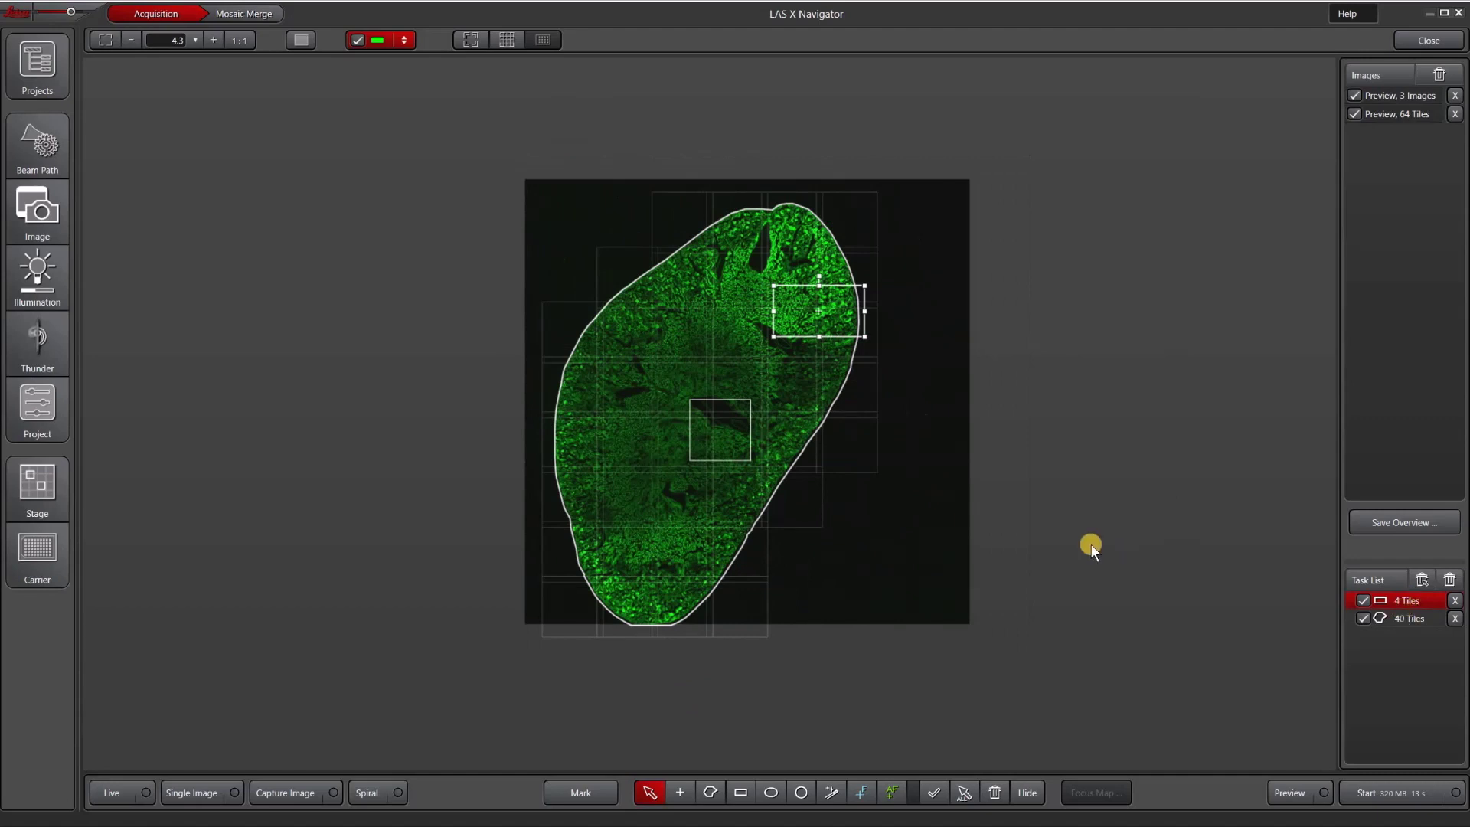
Enlarge and tilt the rectangle along the cortex, switch to 20x, and exclude the outline region.
drag(768, 327, 758, 340)
drag(812, 272, 797, 283)
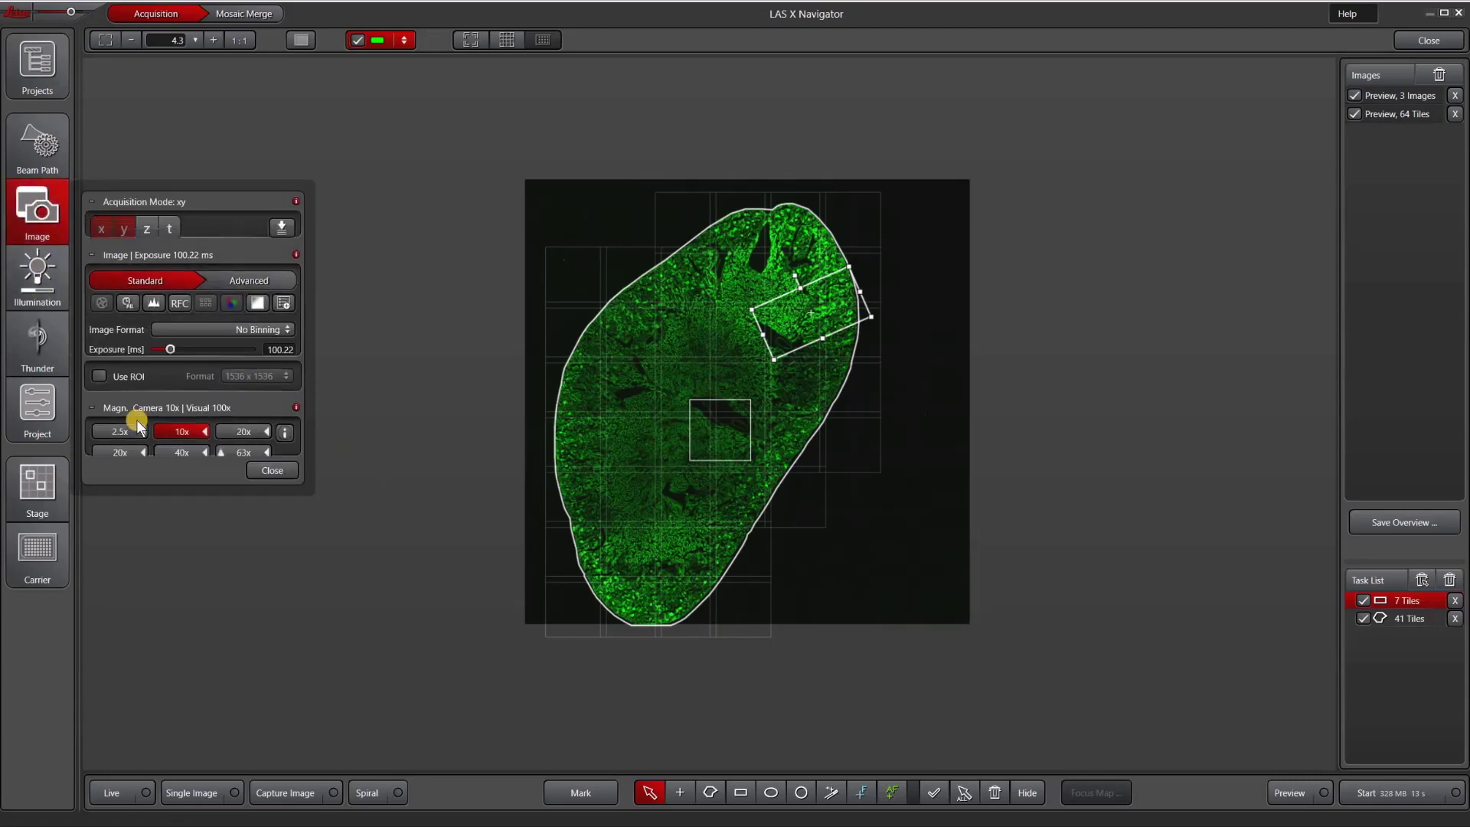
click(261, 465)
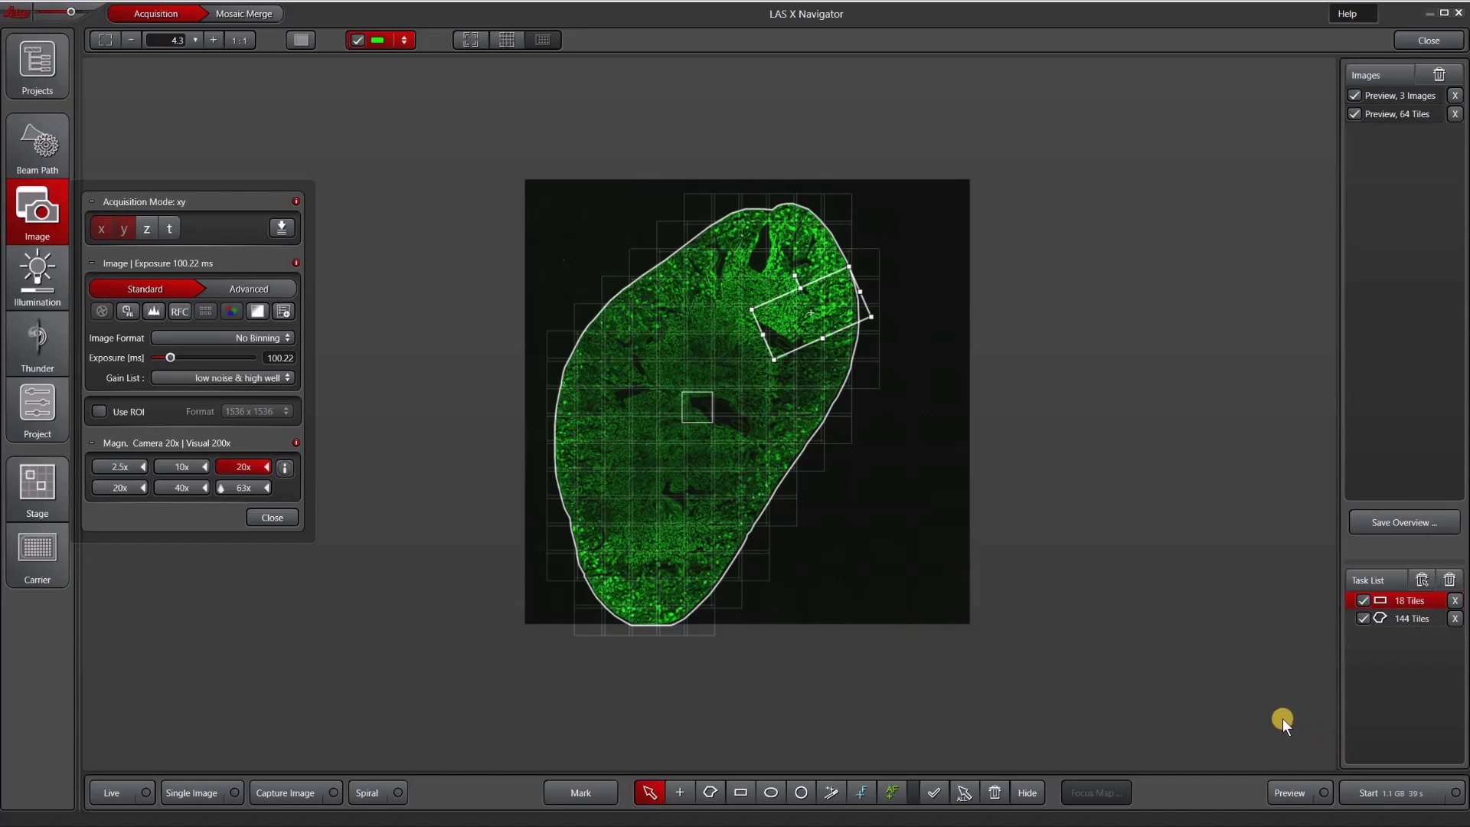
click(1364, 617)
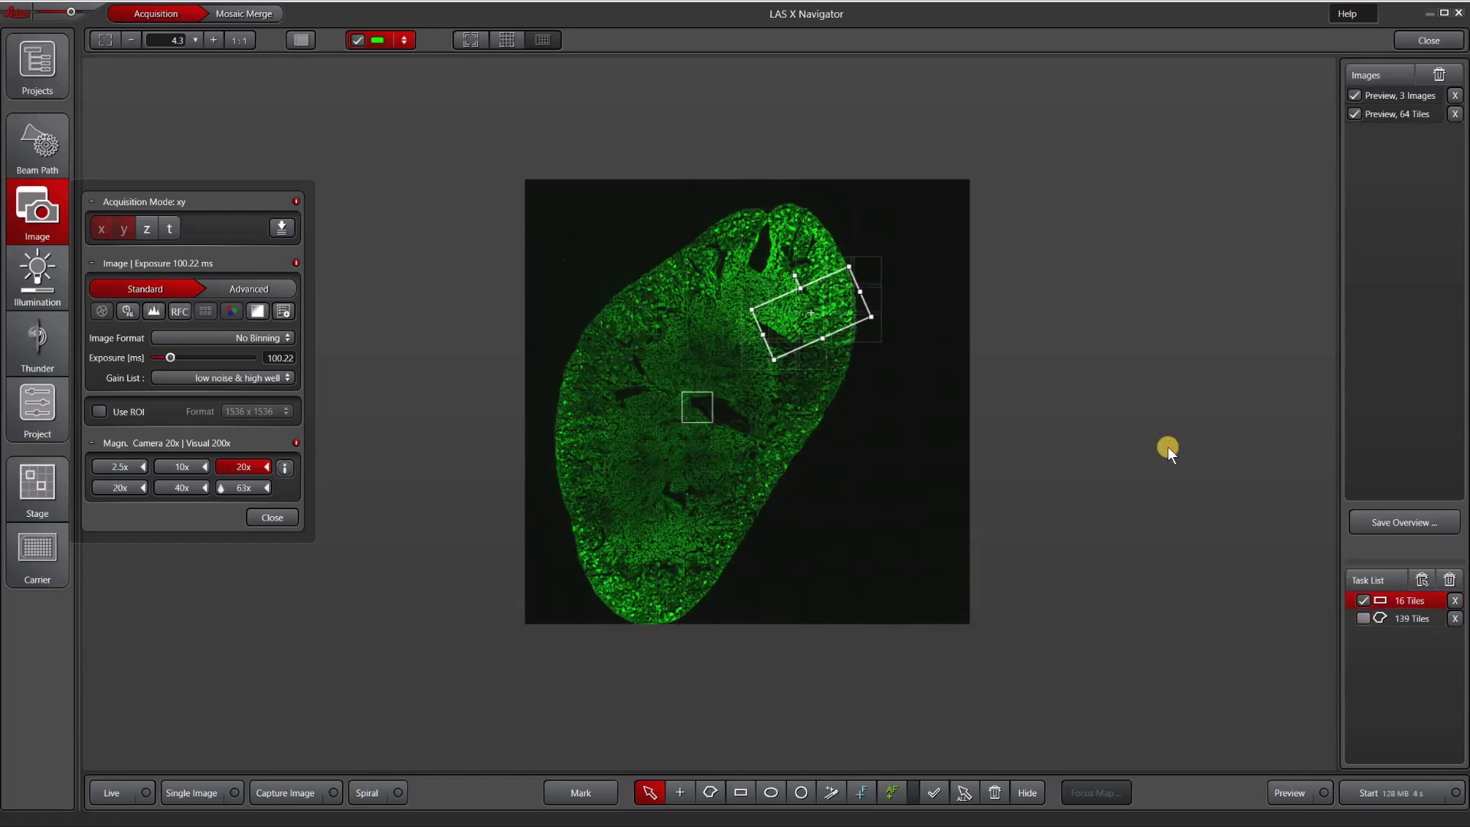
Zoom to the tilted region and auto-range the channel display, checking it in the live view.
click(782, 309)
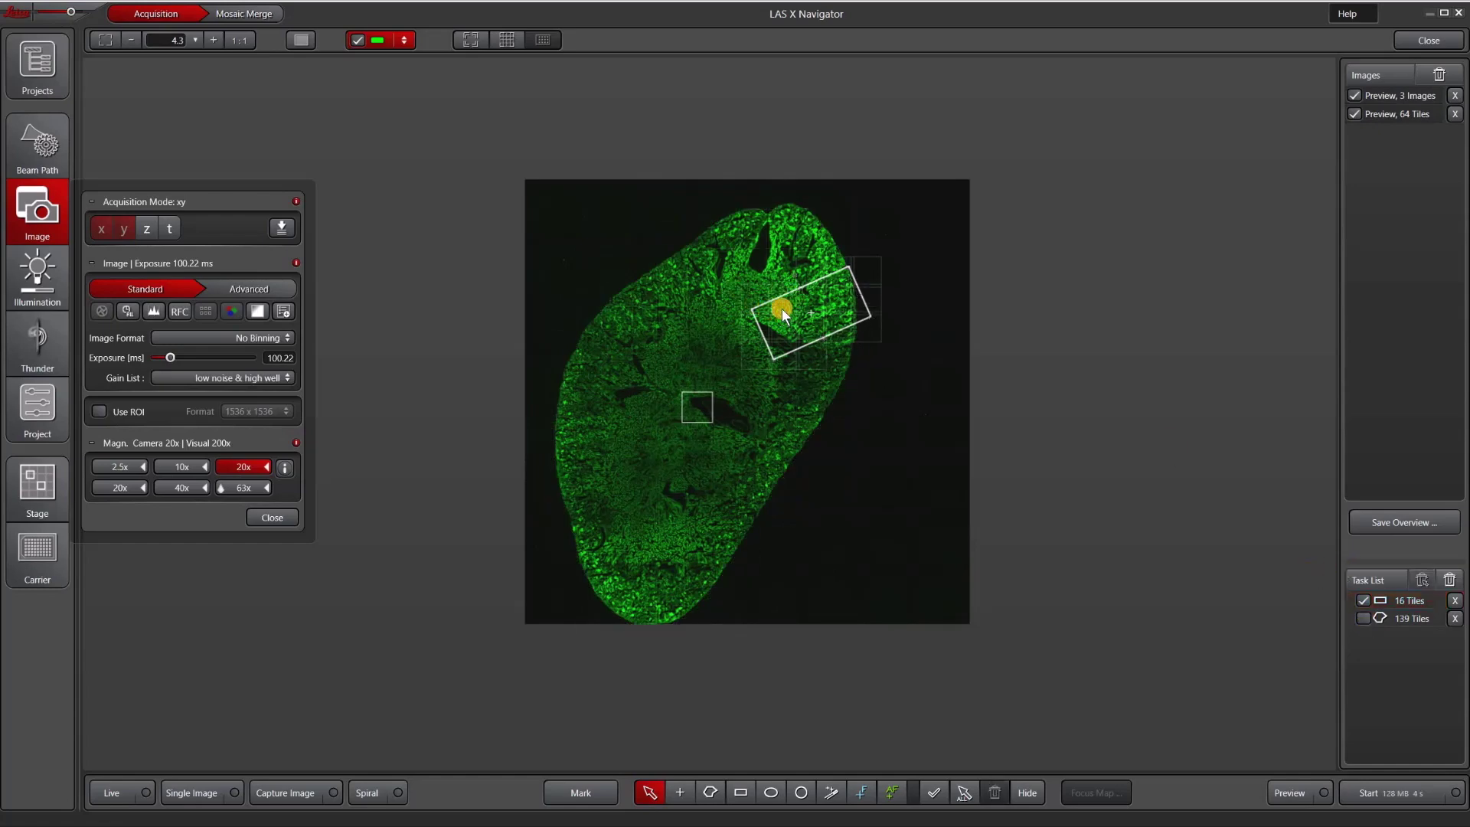
click(472, 40)
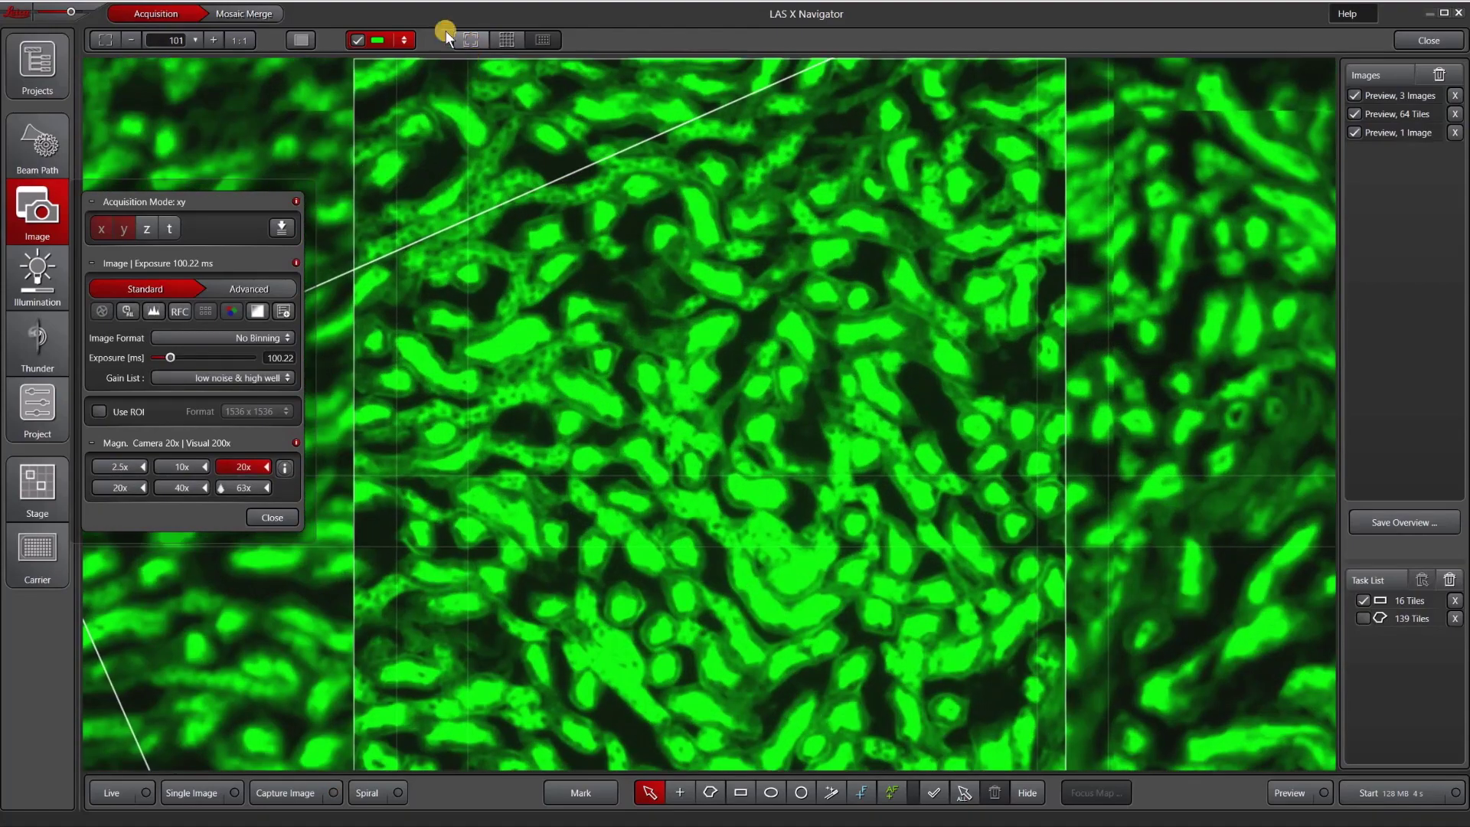
click(404, 40)
click(504, 148)
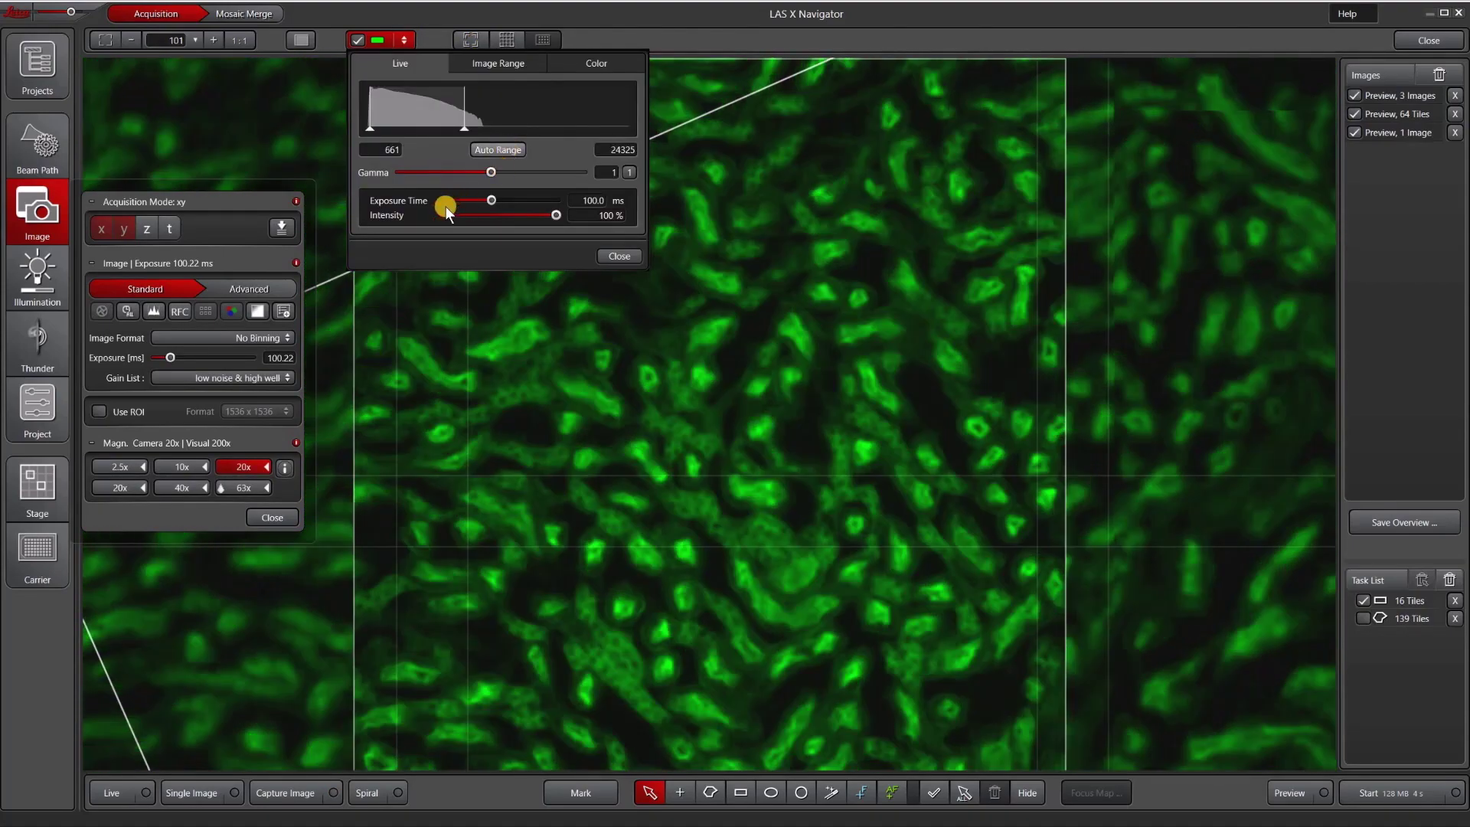
click(122, 792)
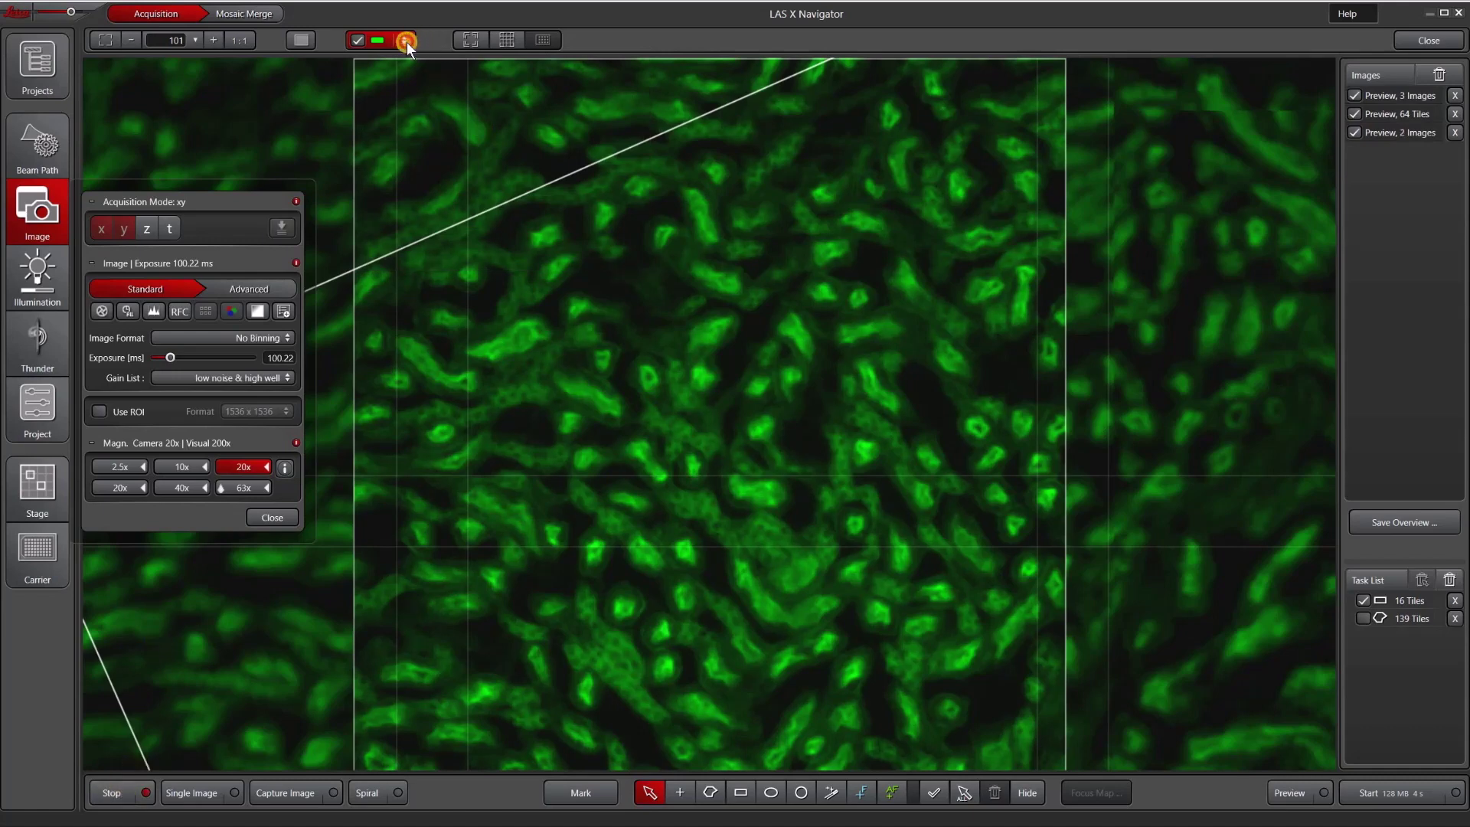
click(406, 41)
click(115, 781)
click(273, 519)
click(1423, 794)
Acquire the 16-tile scan, review the stage settings, and open the Mosaic Merge workspace.
click(504, 39)
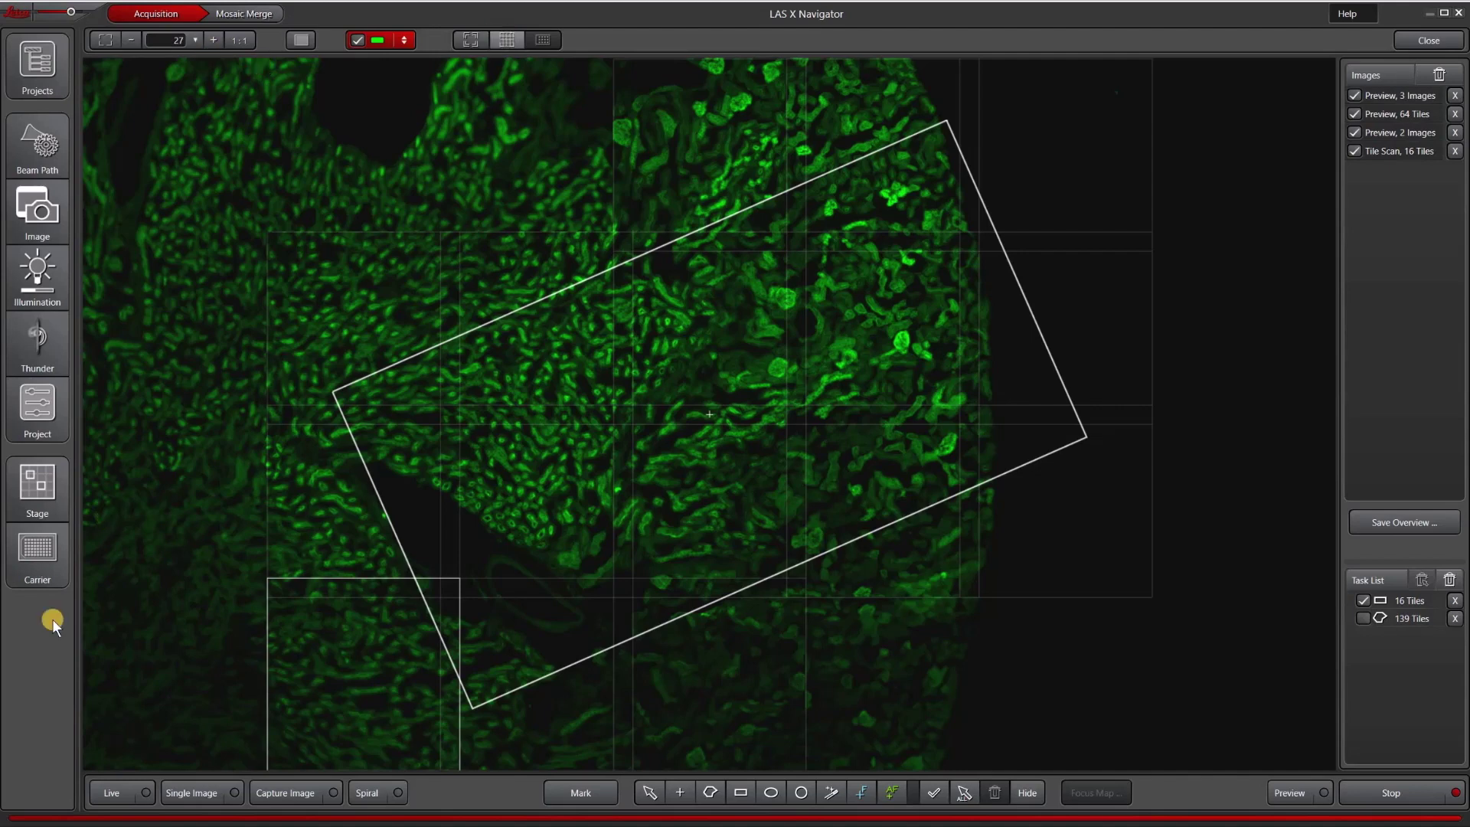
click(30, 493)
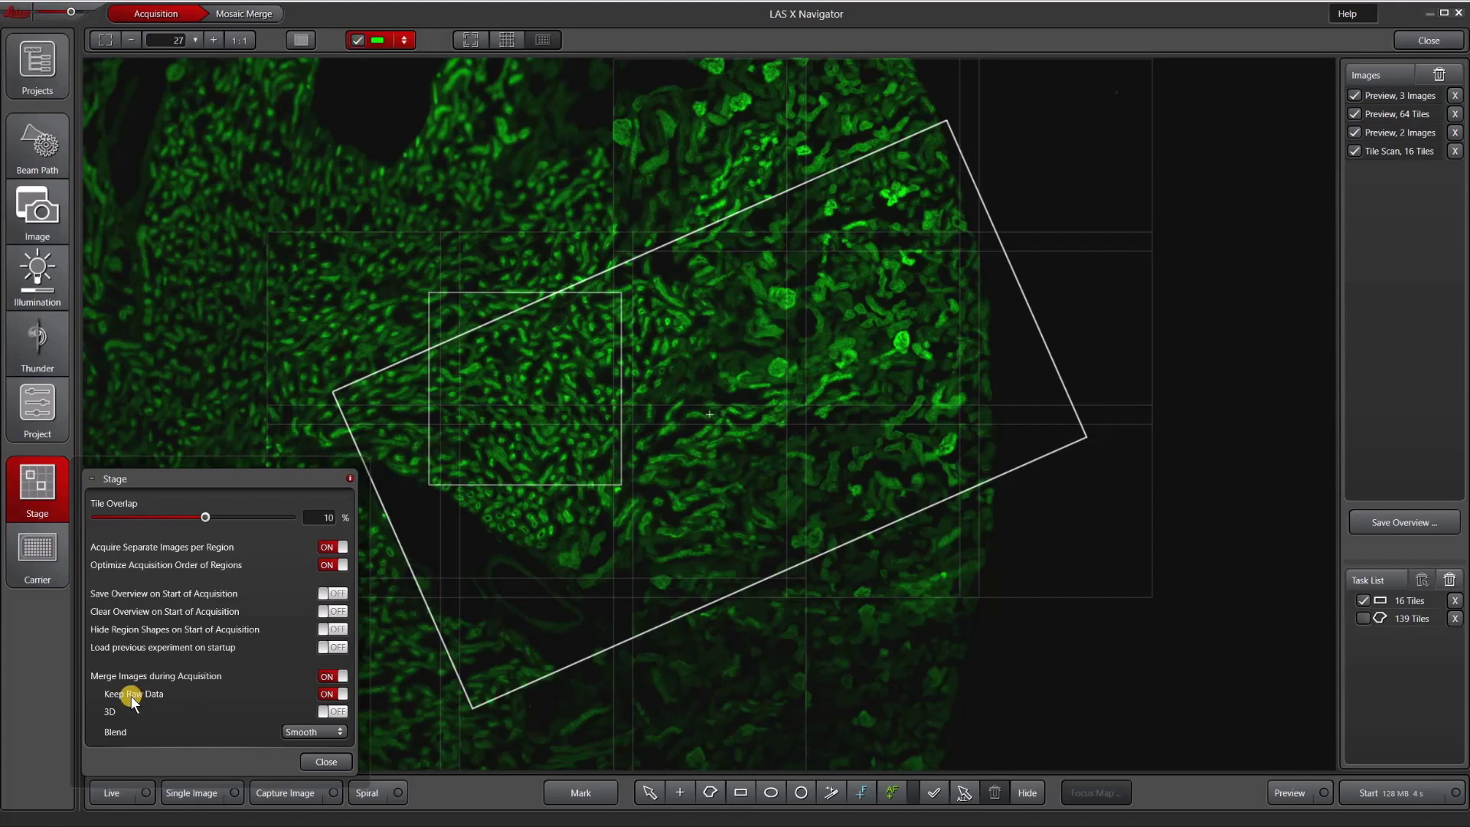
click(247, 13)
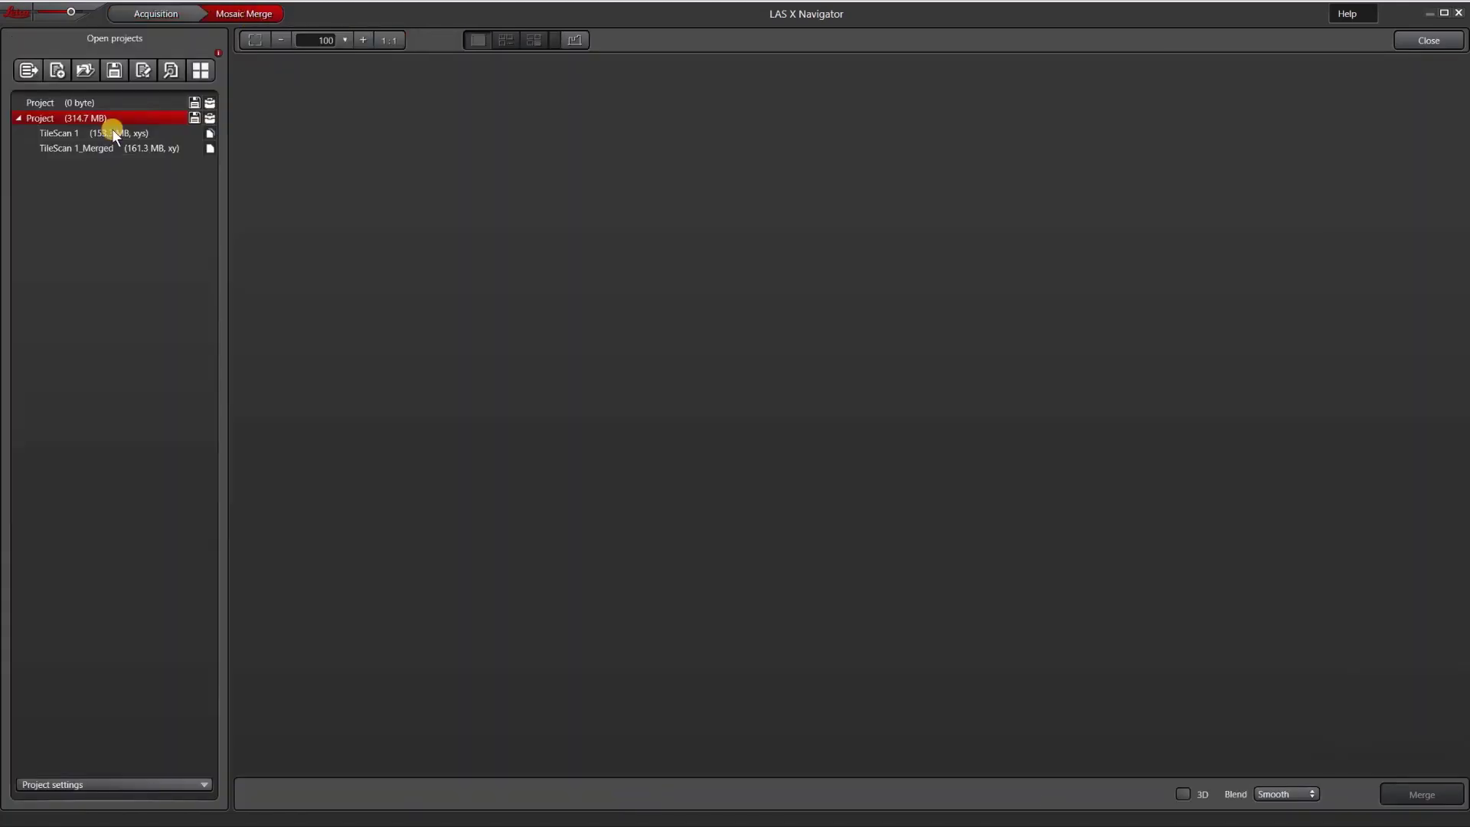
Compare TileScan 1 and TileScan 1_Merged zoomed in for seams, then check the Smooth blend option.
click(63, 132)
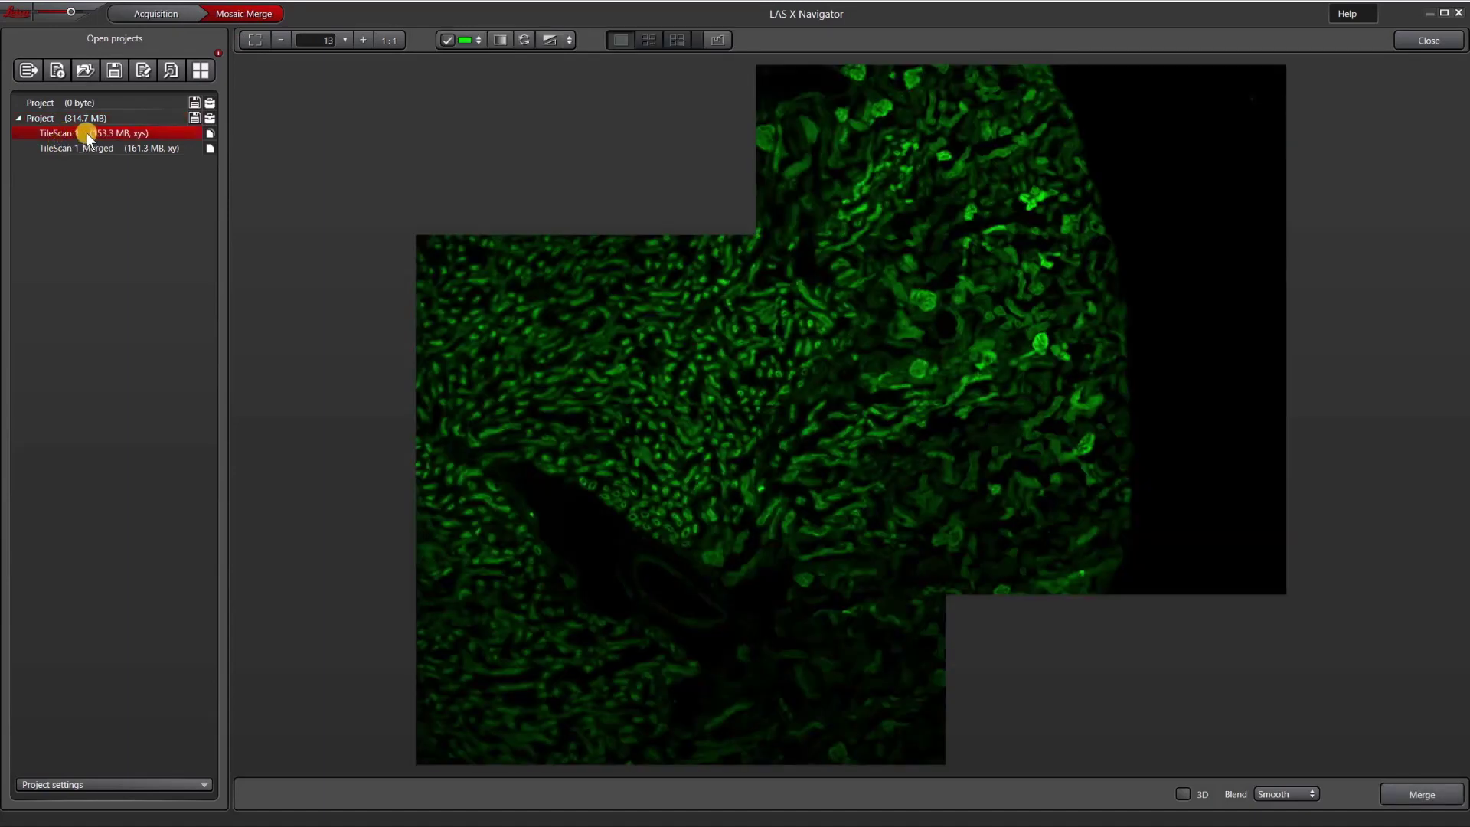
click(92, 147)
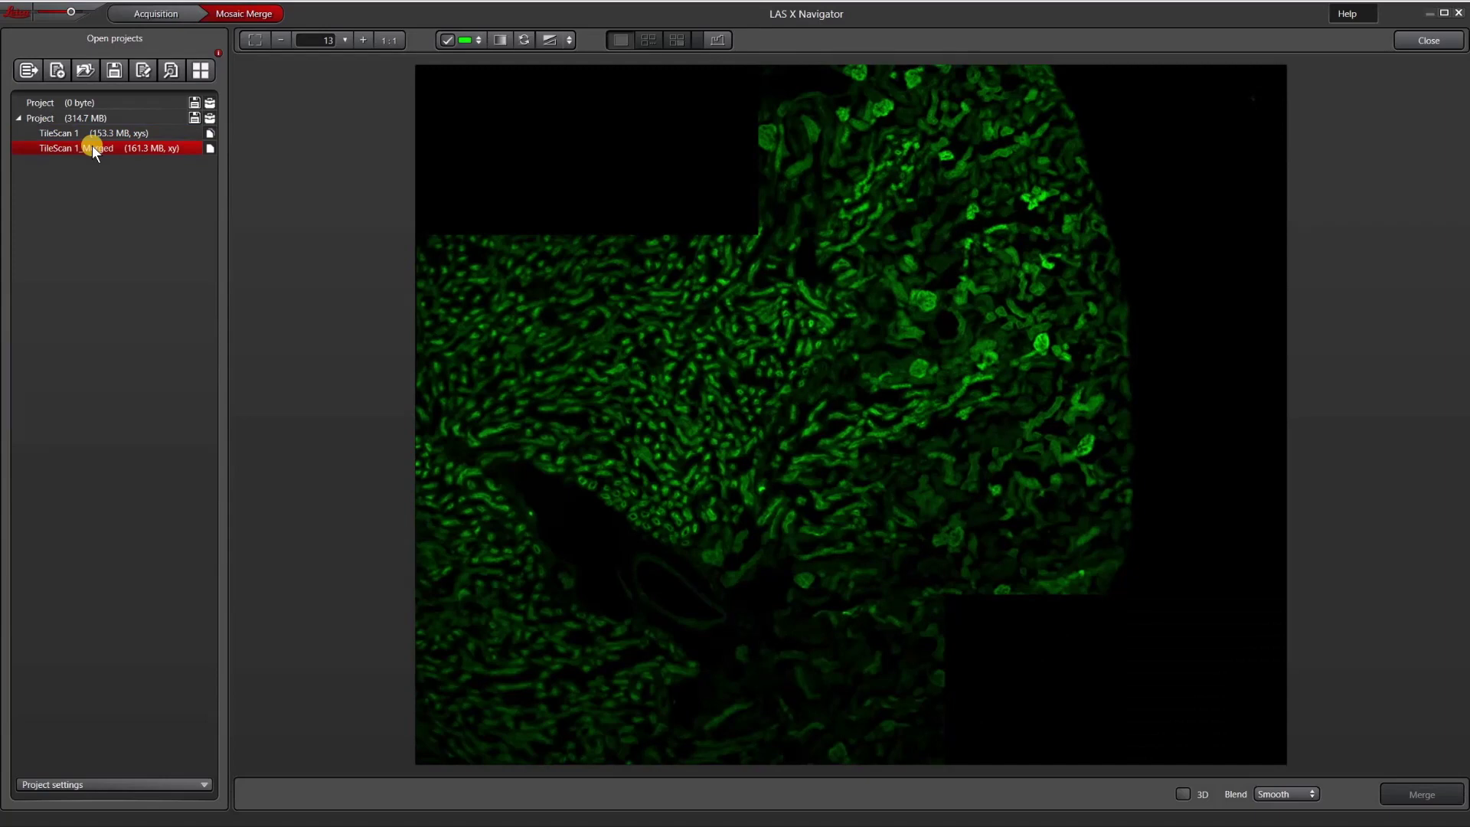
click(98, 134)
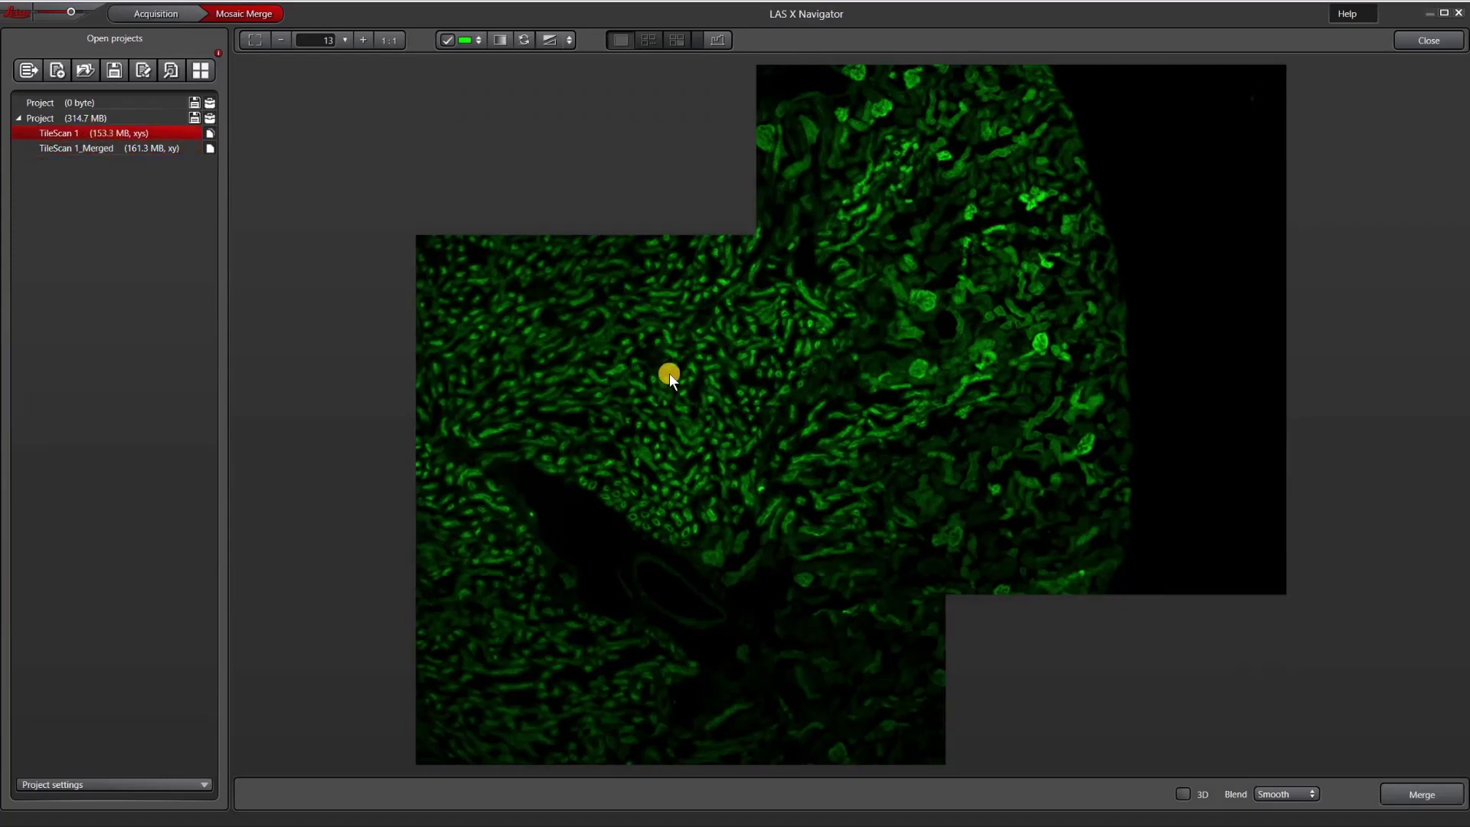
scroll(709, 401, up, 6)
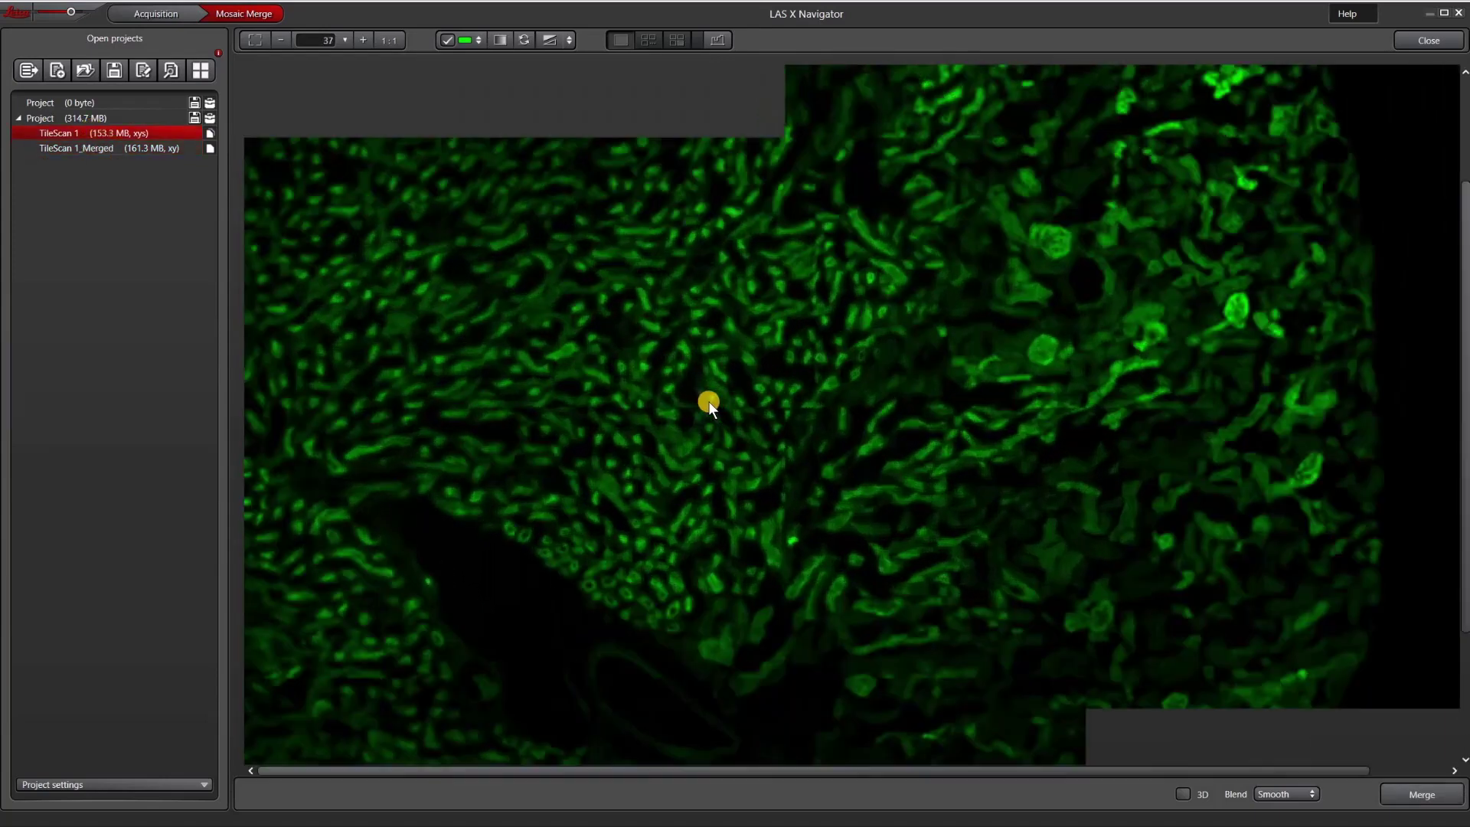
scroll(689, 410, up, 2)
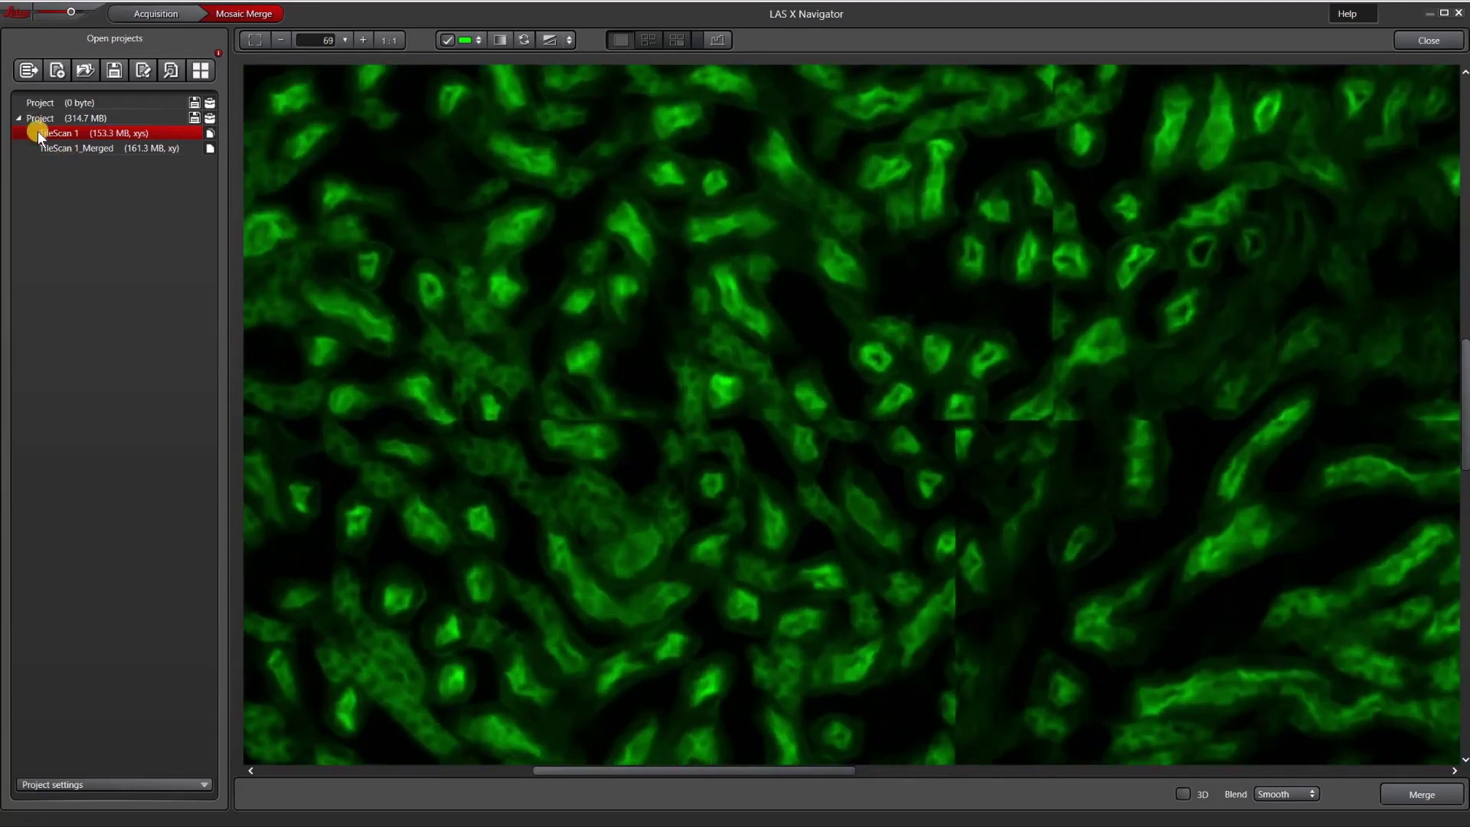
click(56, 150)
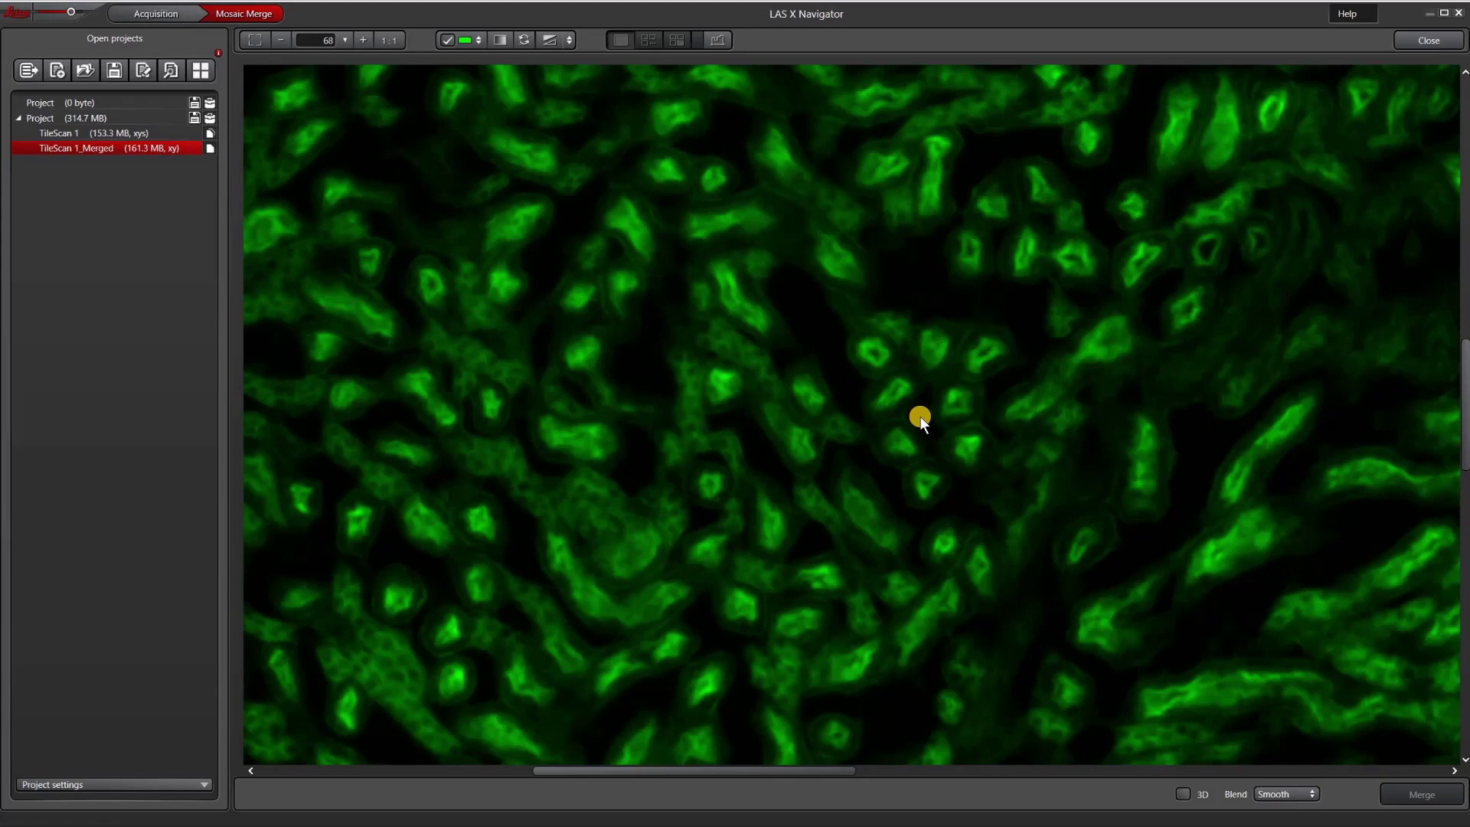
click(112, 132)
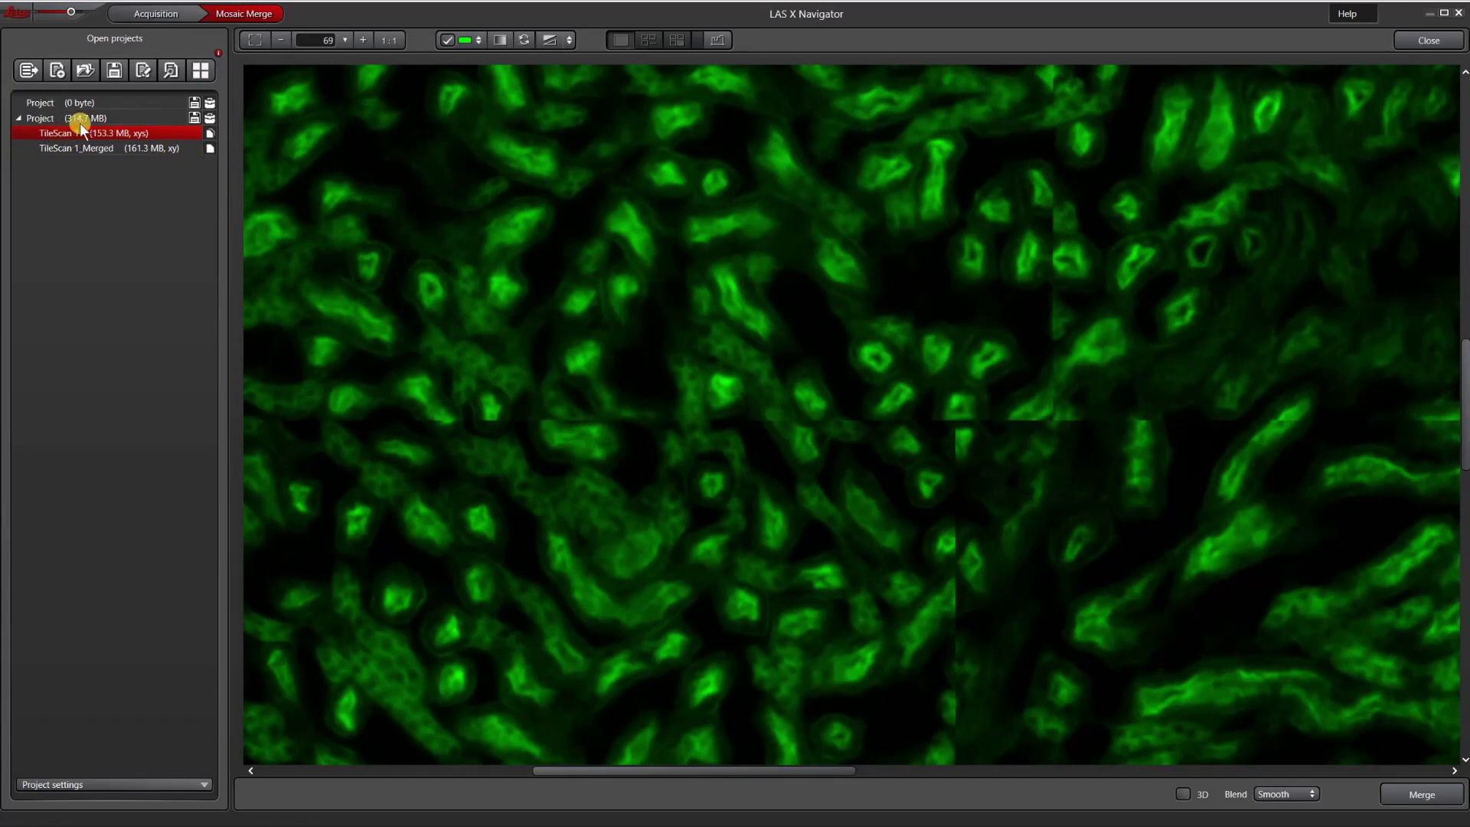
click(1282, 796)
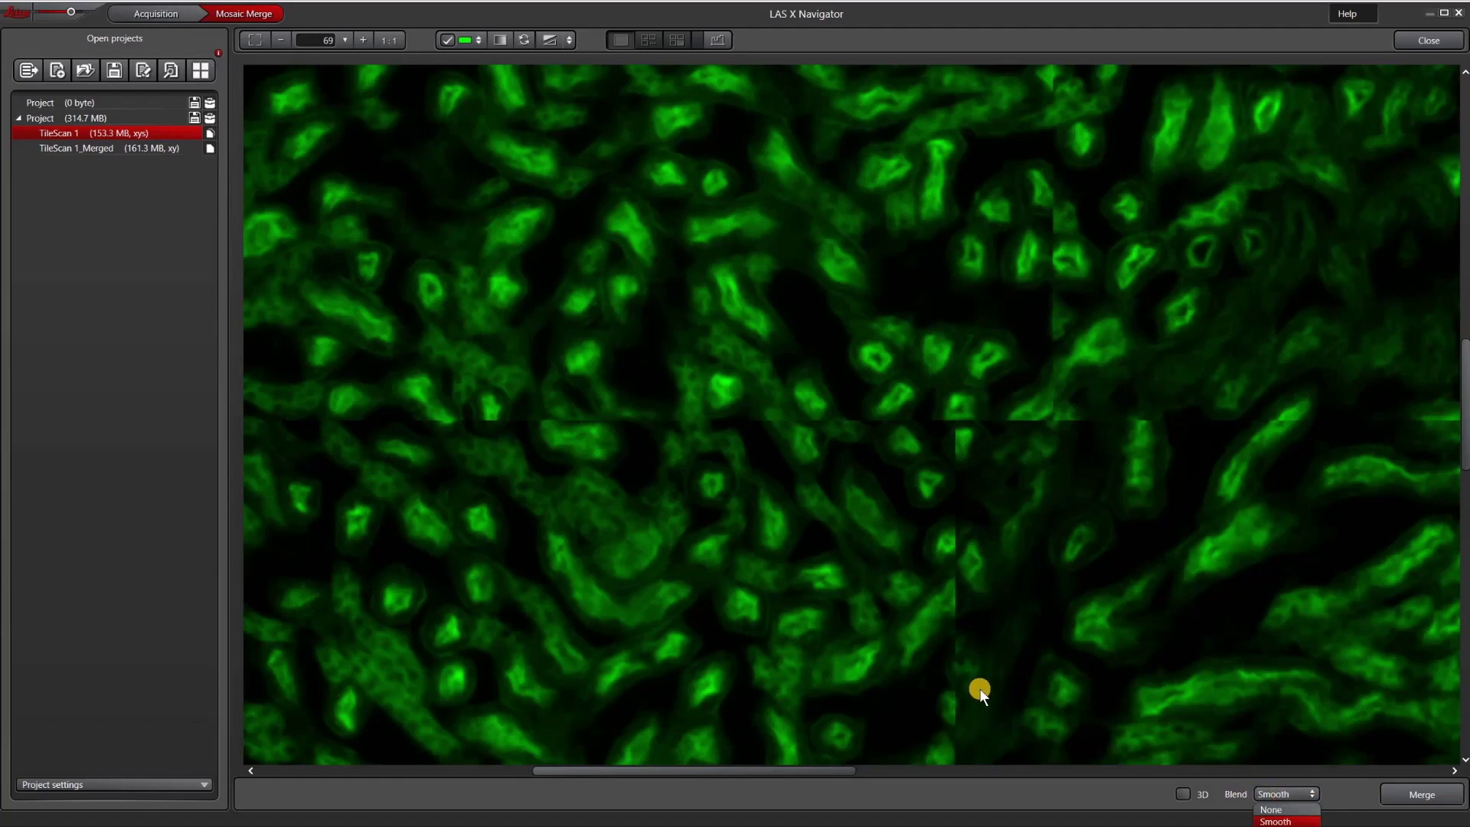
Return to Acquisition and show Stage settings with 10% tile overlap and Smooth merge during acquisition.
click(152, 15)
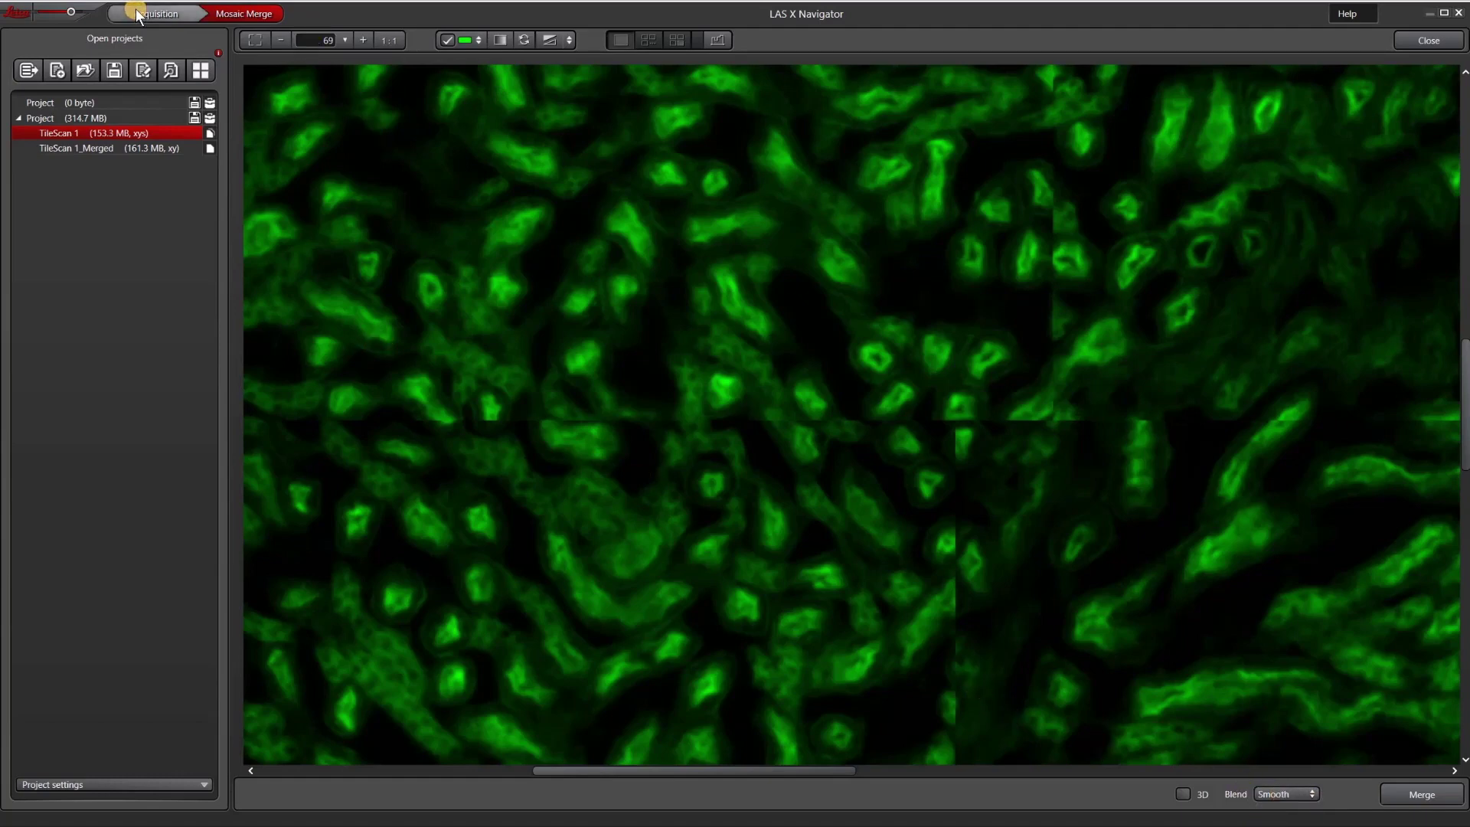
click(152, 16)
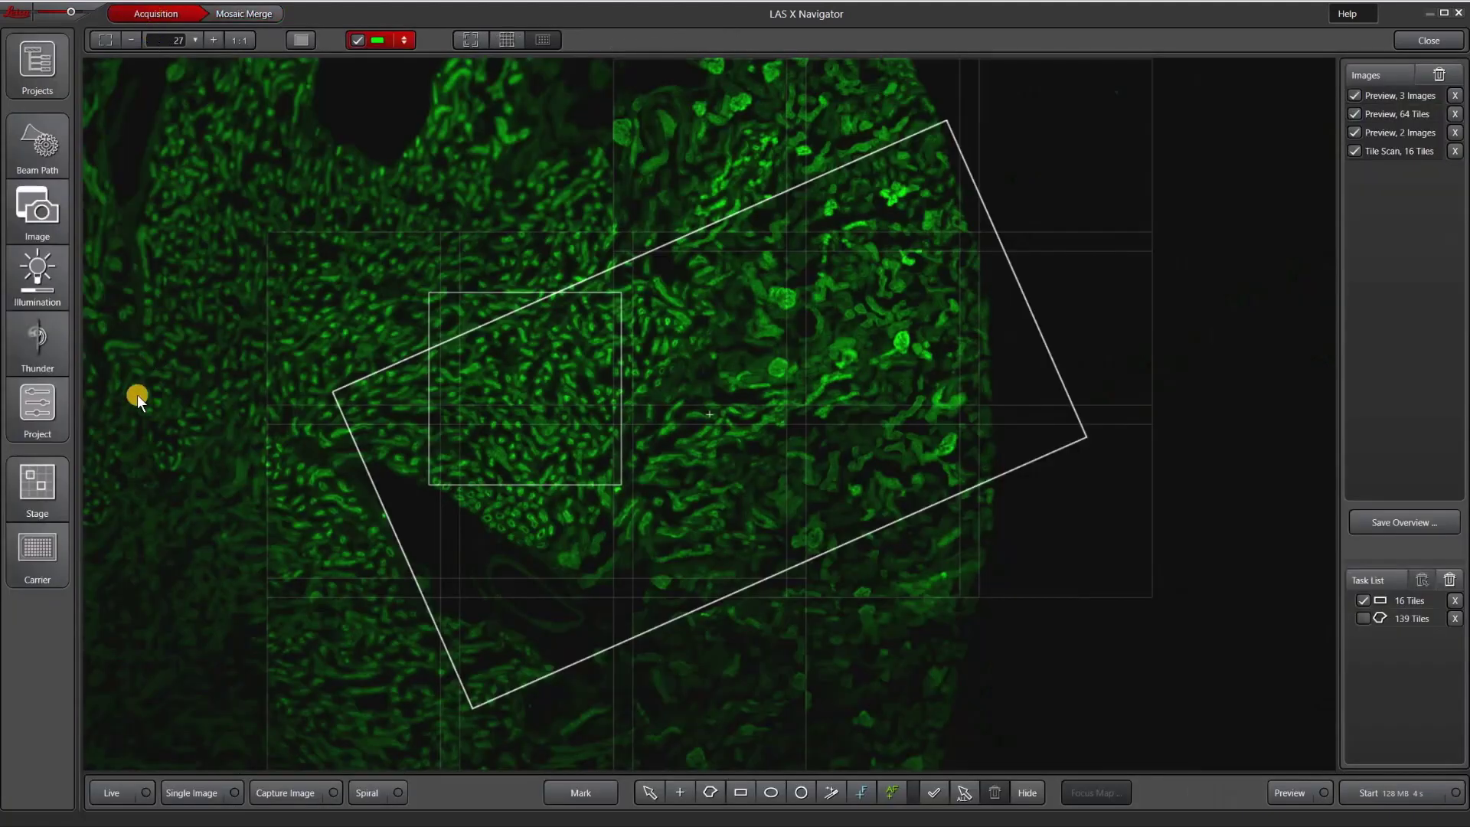
click(29, 494)
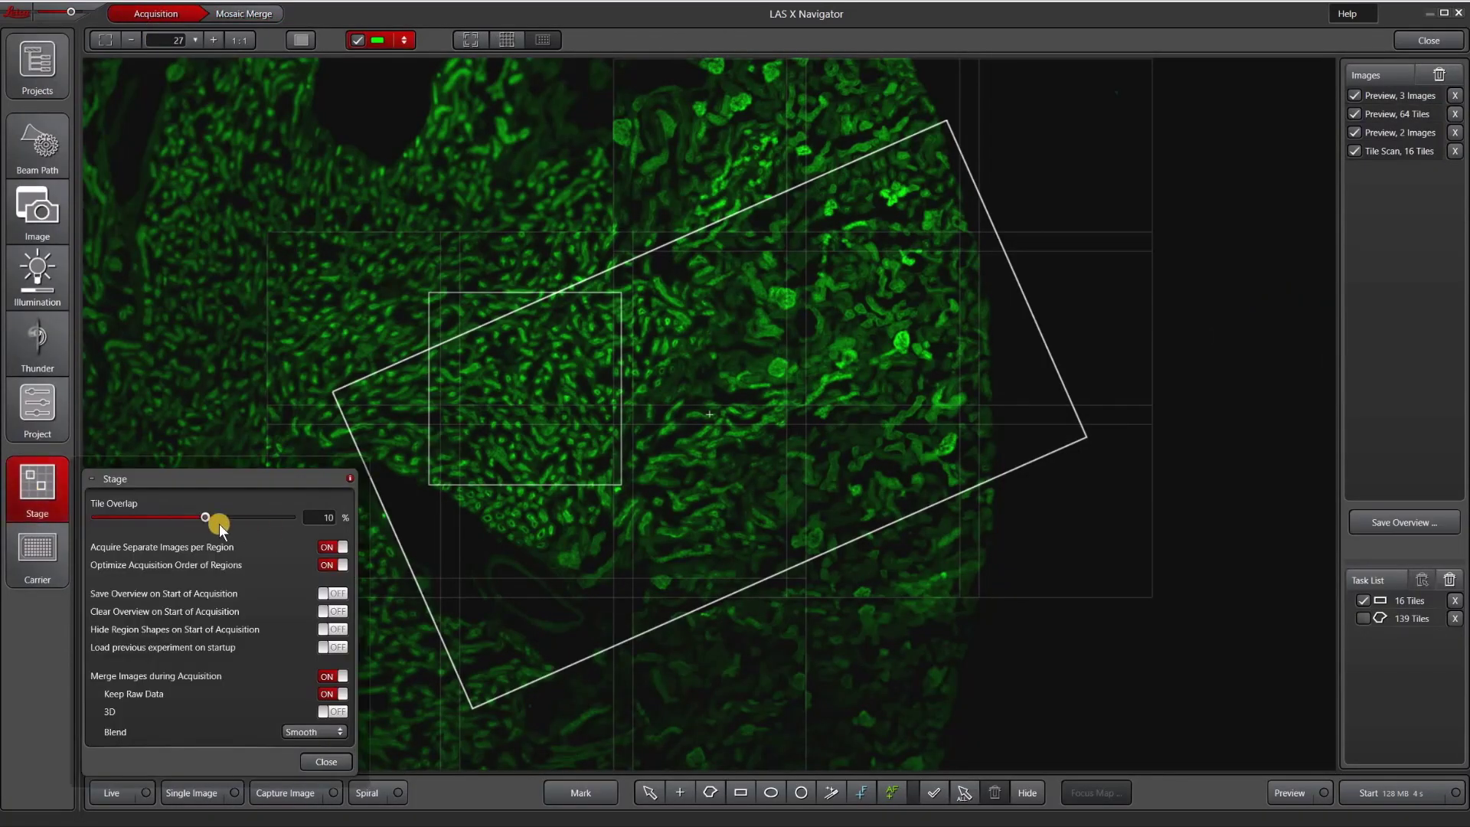